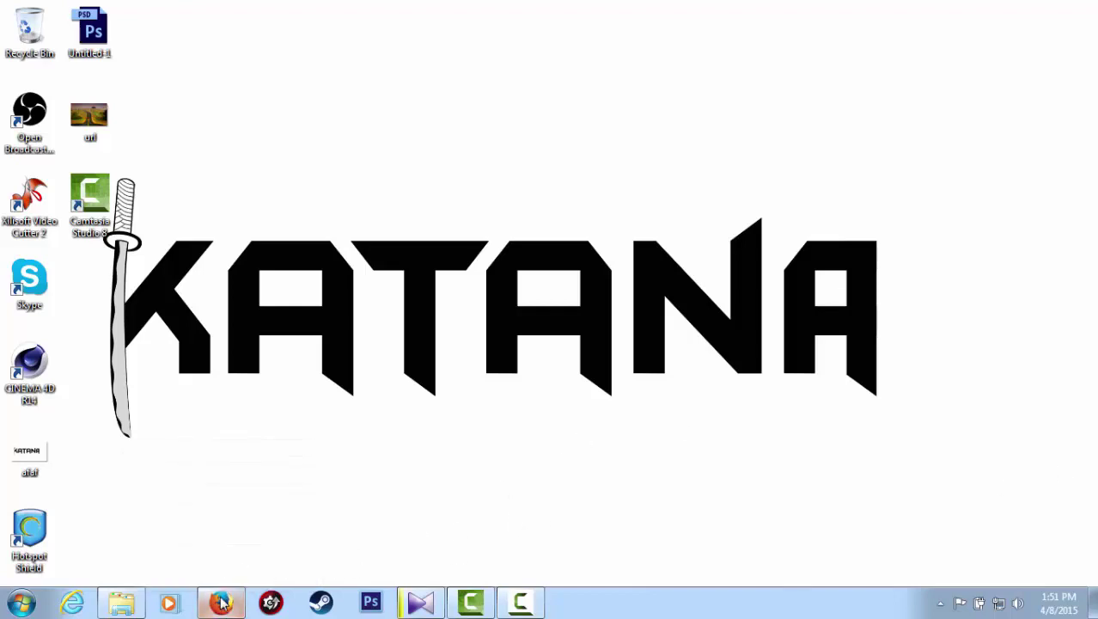
Refresh the desktop and bring back Firefox on its Google search tab
right_click(288, 199)
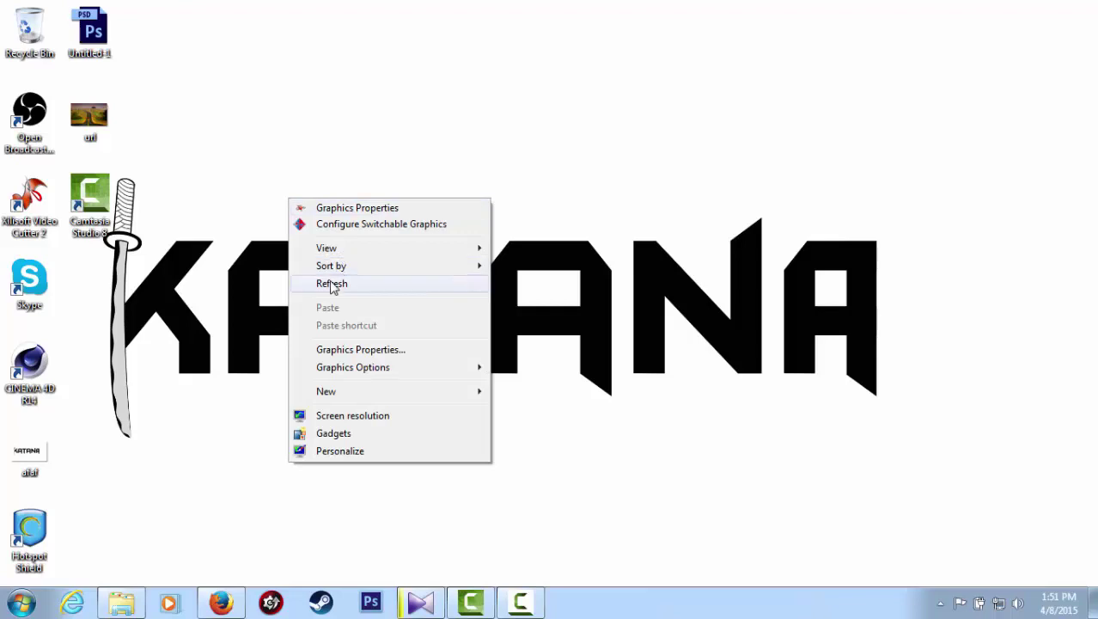
click(331, 285)
mouse_move(236, 604)
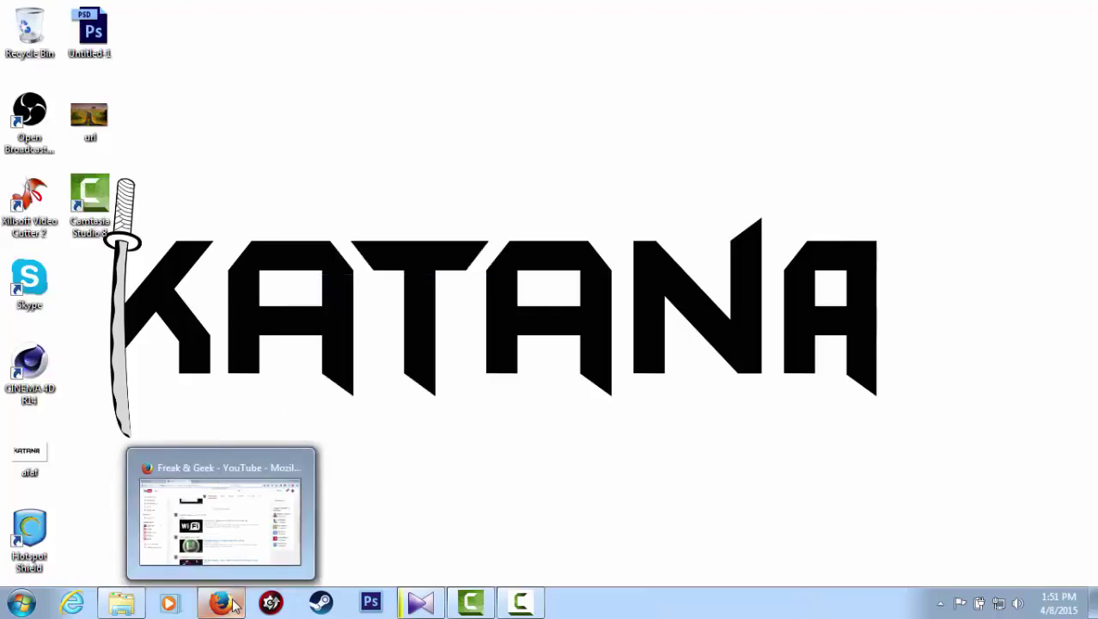
click(232, 604)
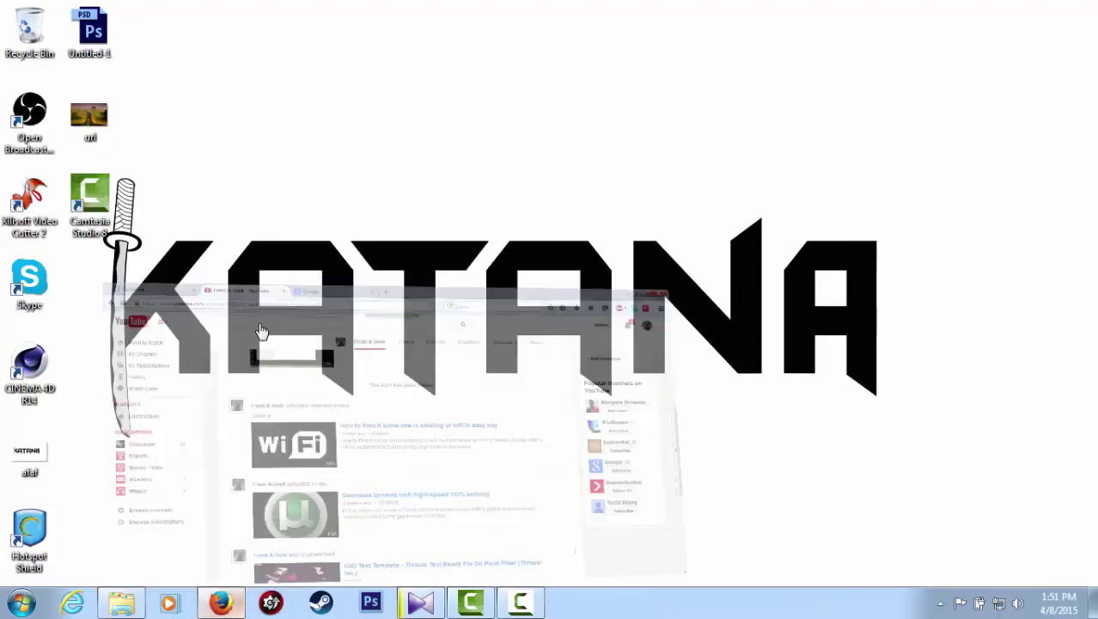
key(ctrl+Tab)
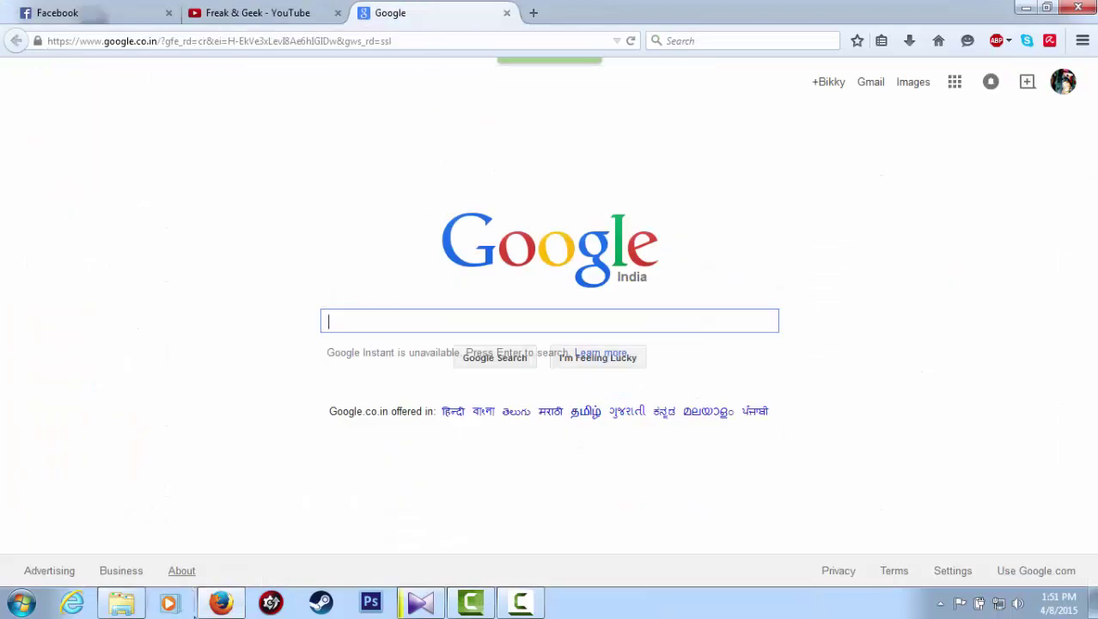
click(221, 603)
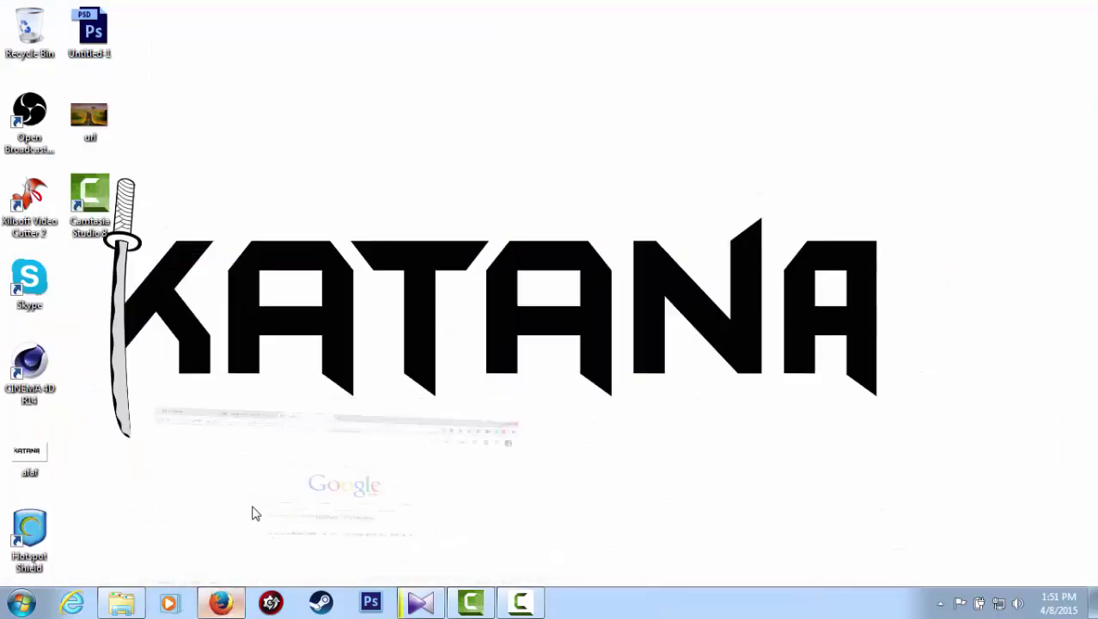
Search Google for 'hot spot', then refine it to the 'hotspot shield' suggestion
text(h)
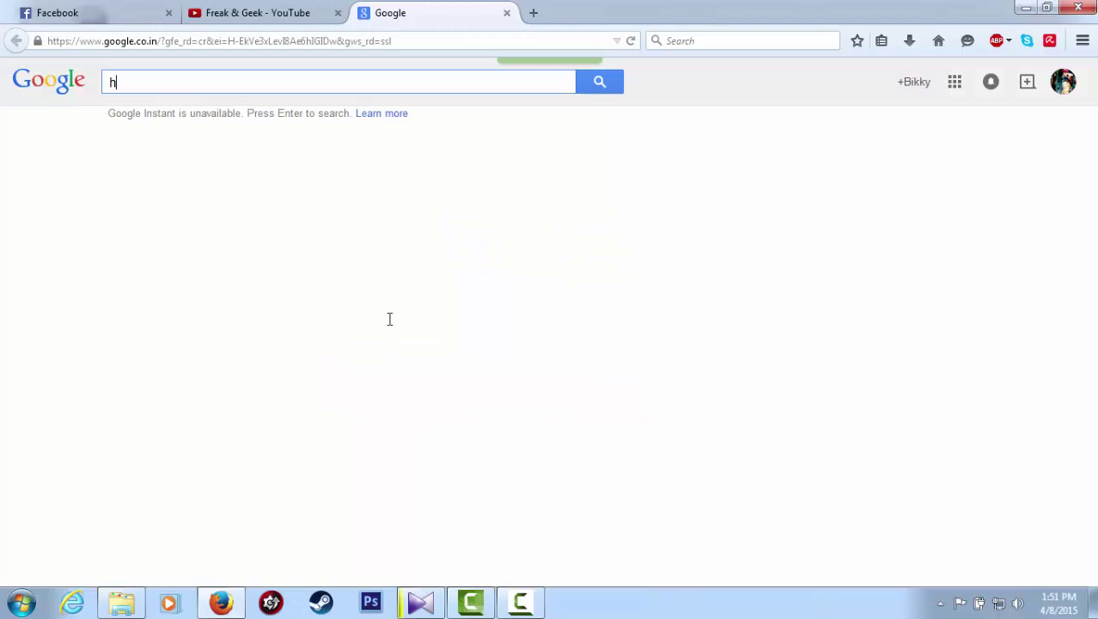
text(ot spot)
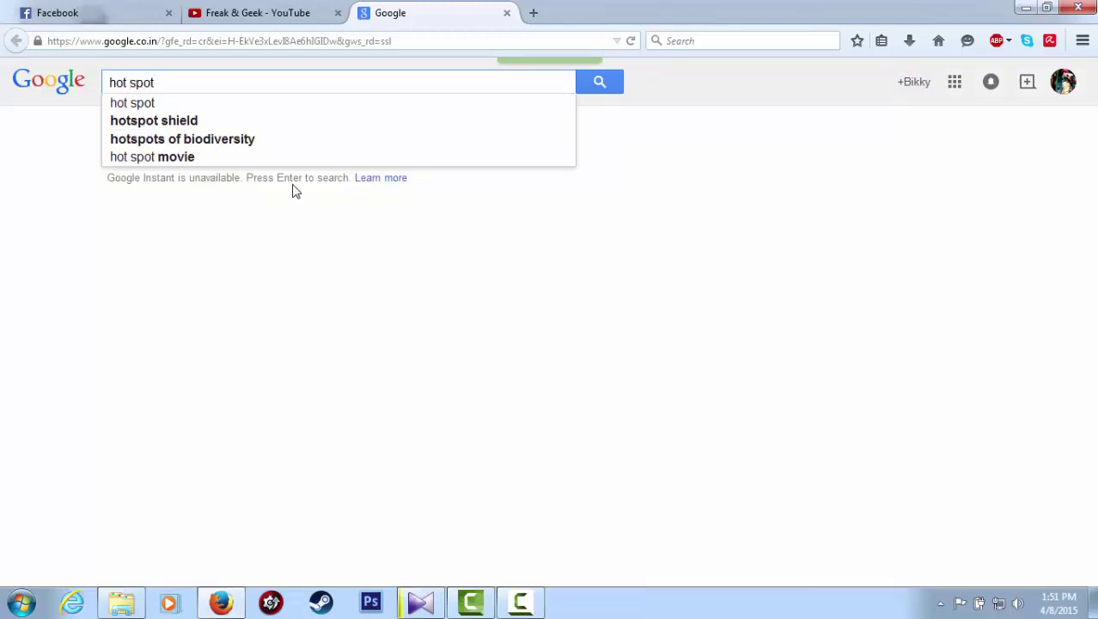
key(Return)
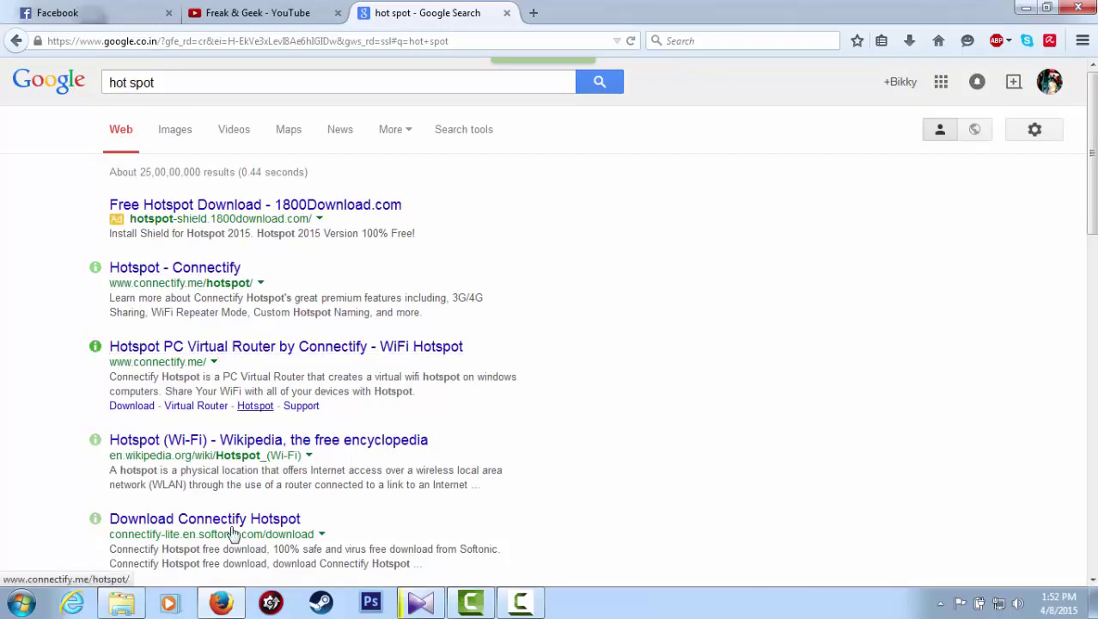
click(221, 606)
click(221, 605)
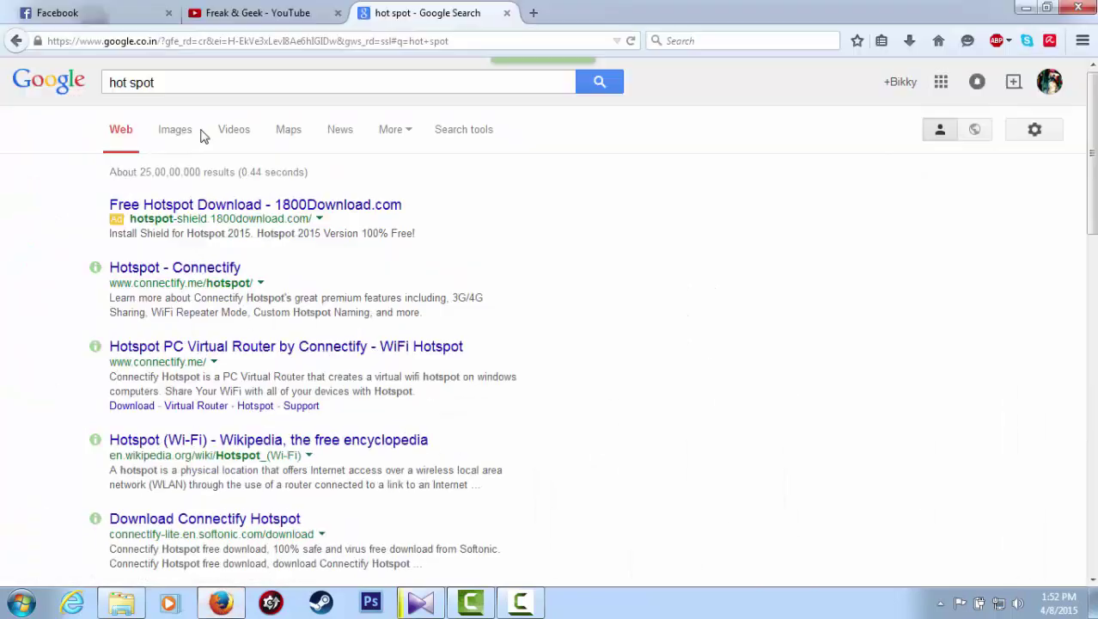
click(191, 82)
key(BackSpace)
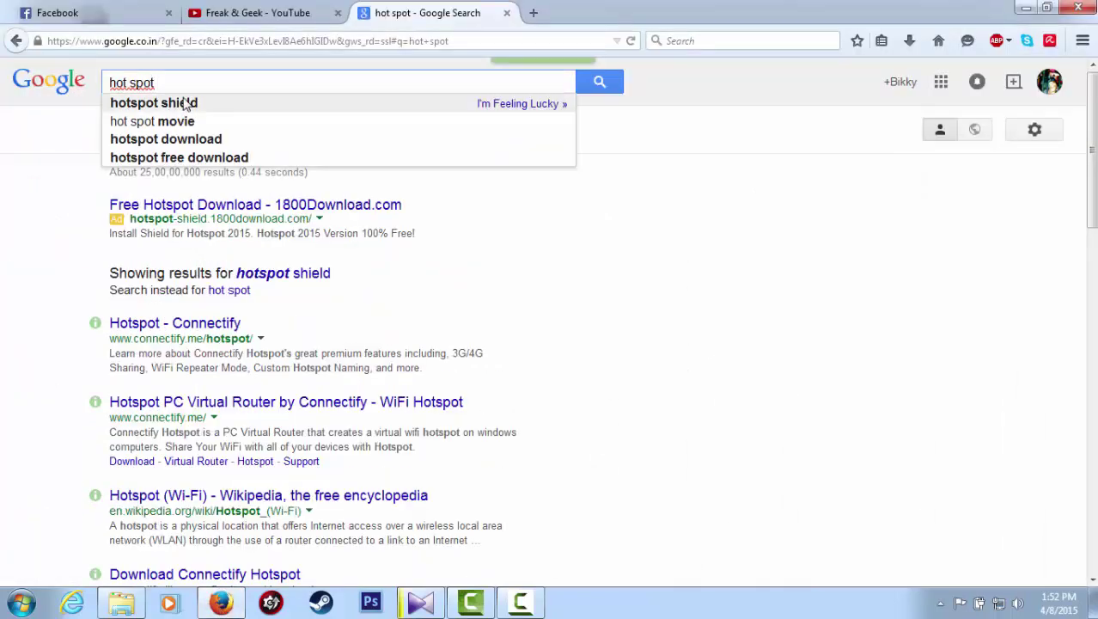
click(185, 103)
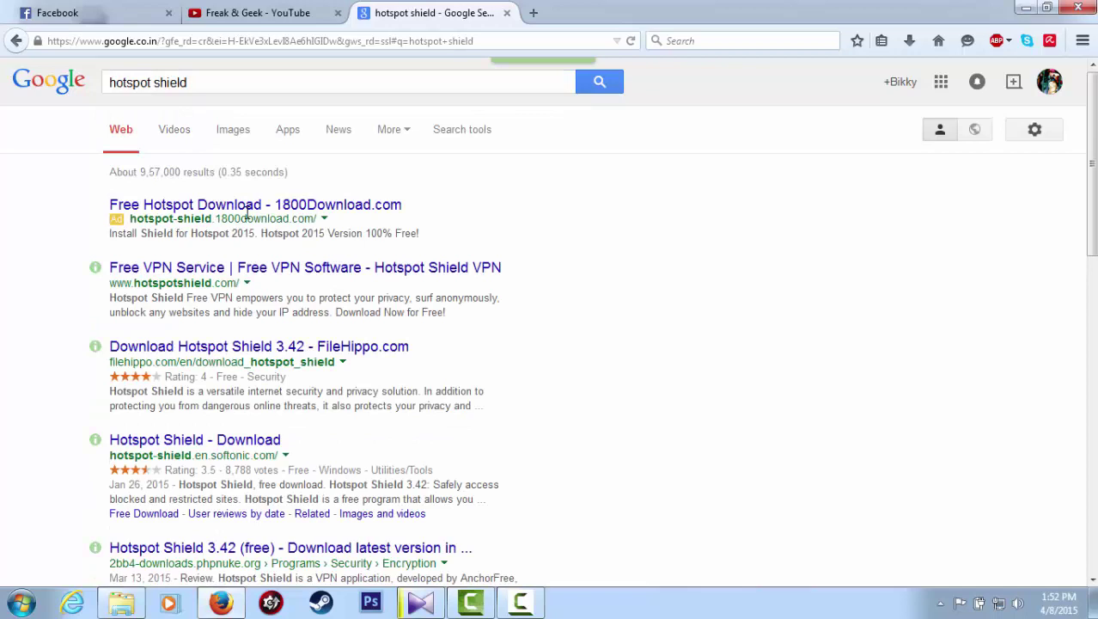
Open the official hotspotshield.com result and start its Free Download
click(234, 271)
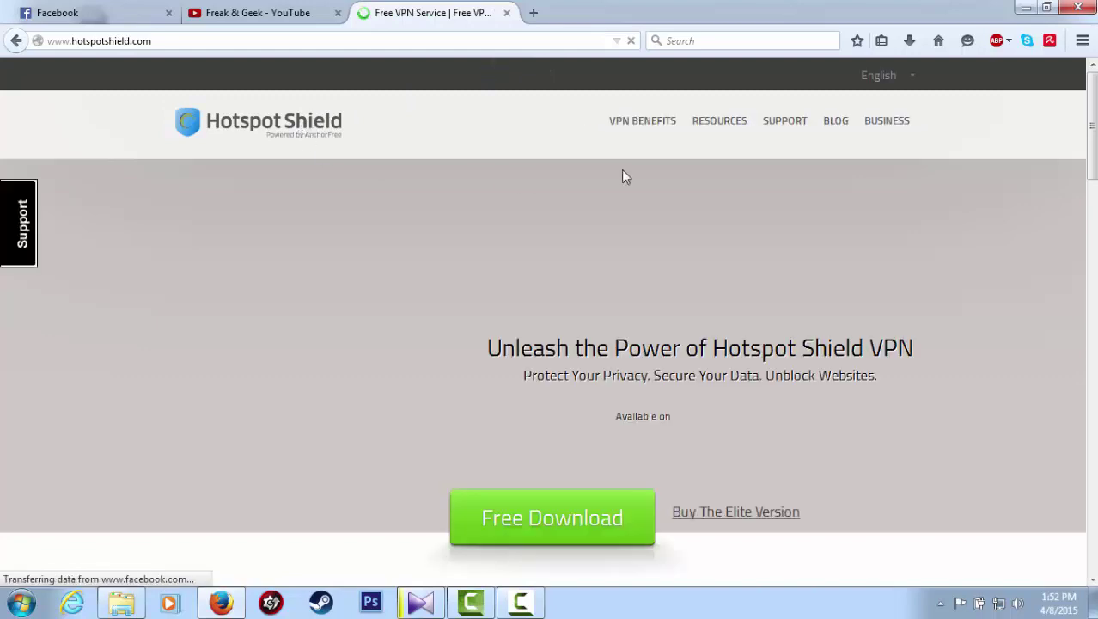
scroll(523, 488, down, 3)
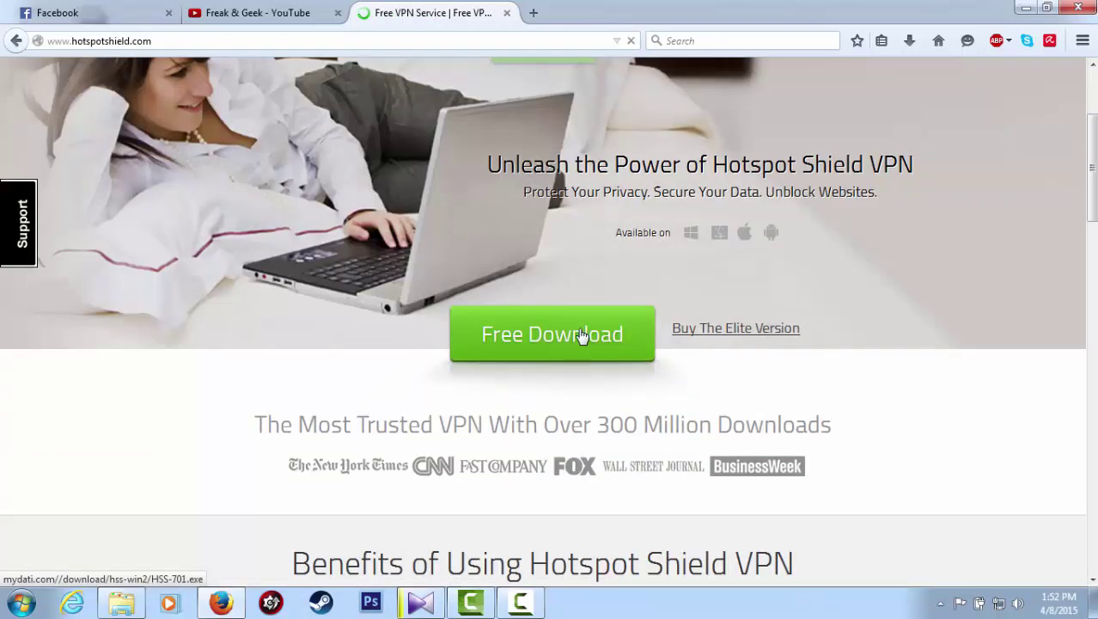
click(577, 355)
scroll(586, 357, up, 3)
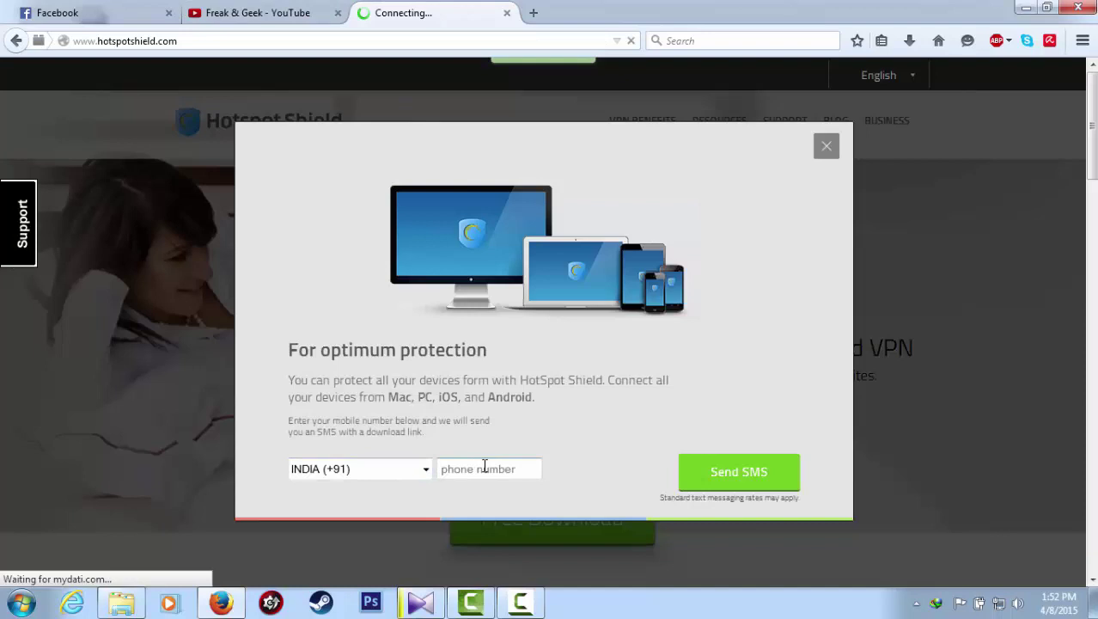
Dismiss the SMS download-link popup and begin downloading the Hotspot Shield installer
click(825, 146)
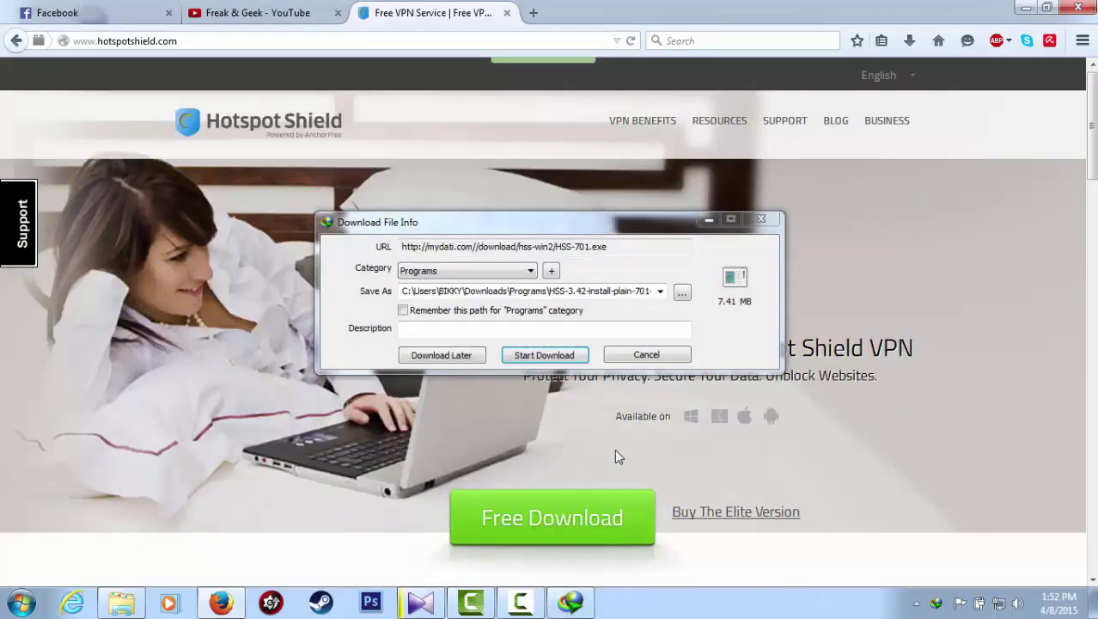
click(580, 355)
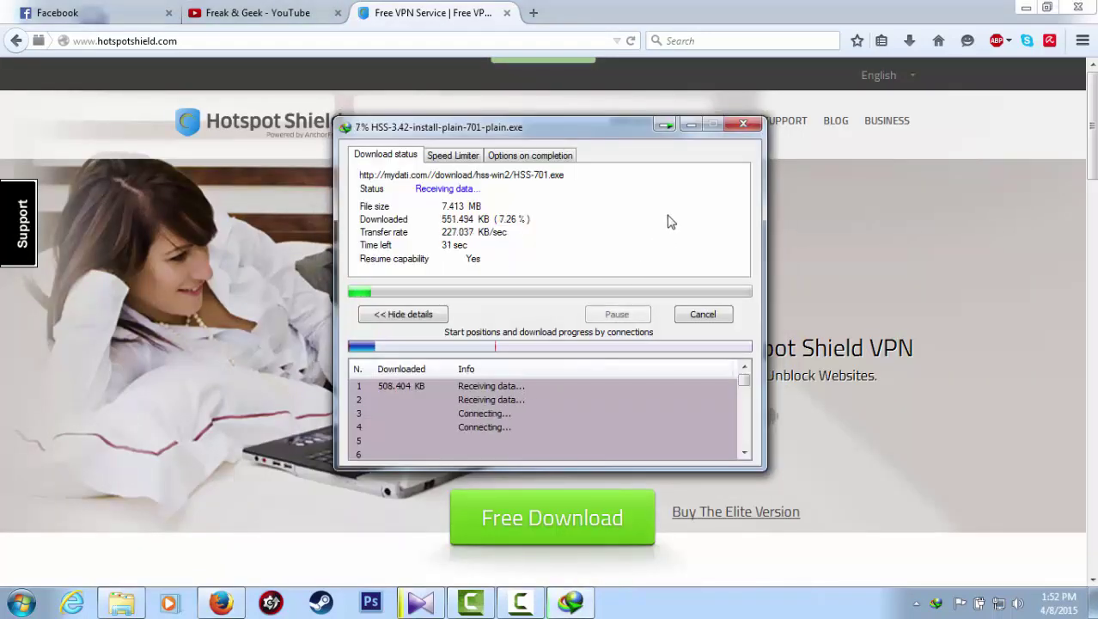
click(1026, 7)
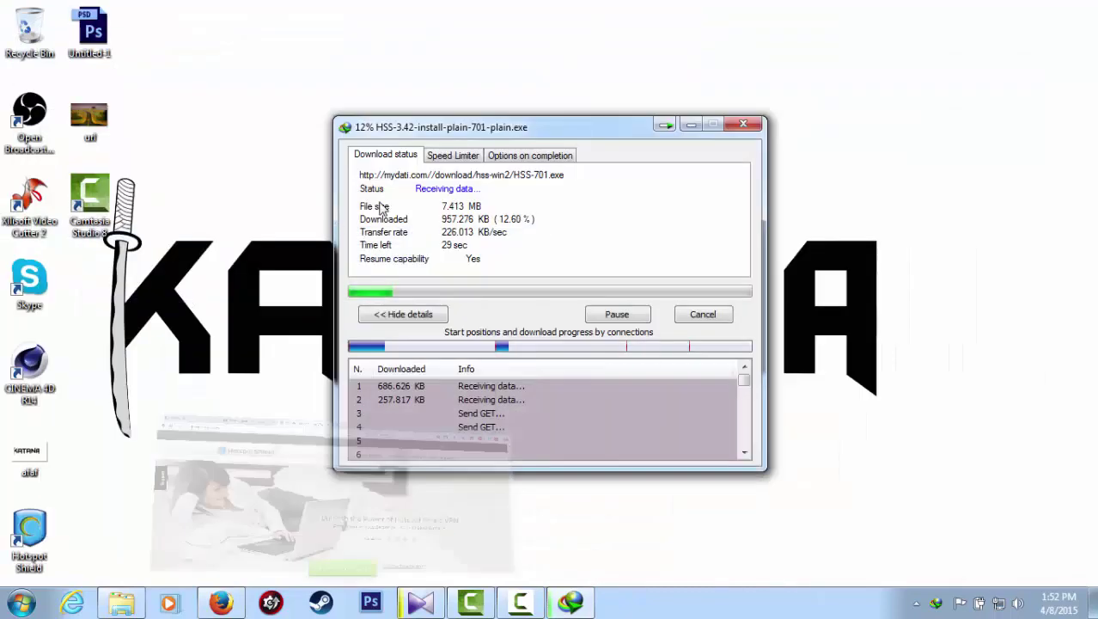
Keep refreshing the desktop while HSS-3.42-install-plain-701-plain.exe (7.41 MB) finishes downloading
right_click(204, 123)
click(252, 213)
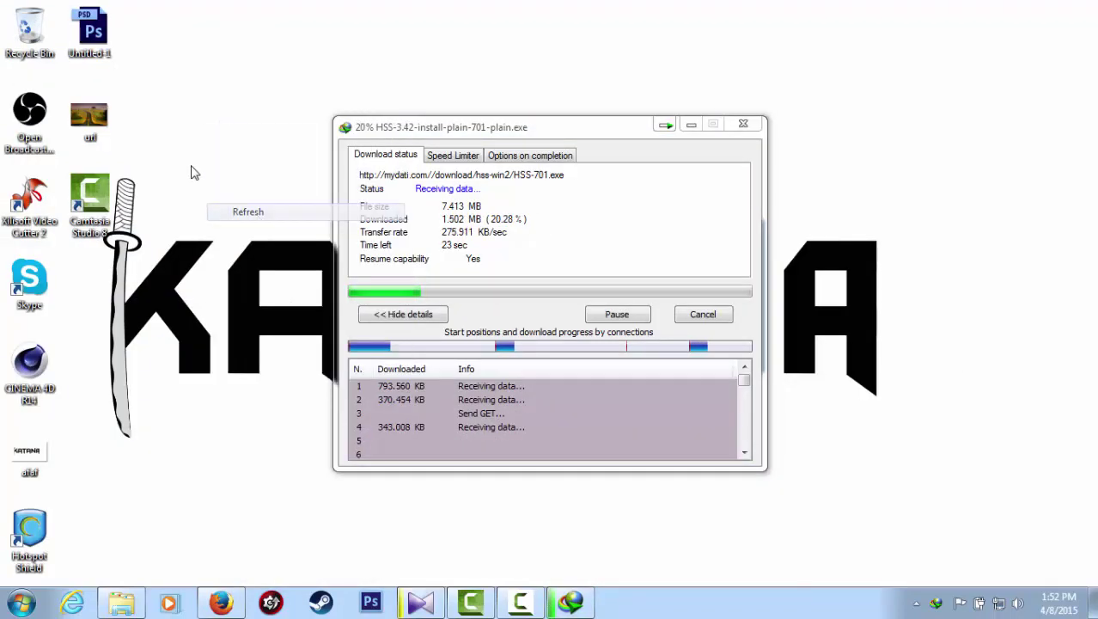
right_click(193, 153)
click(229, 234)
right_click(190, 124)
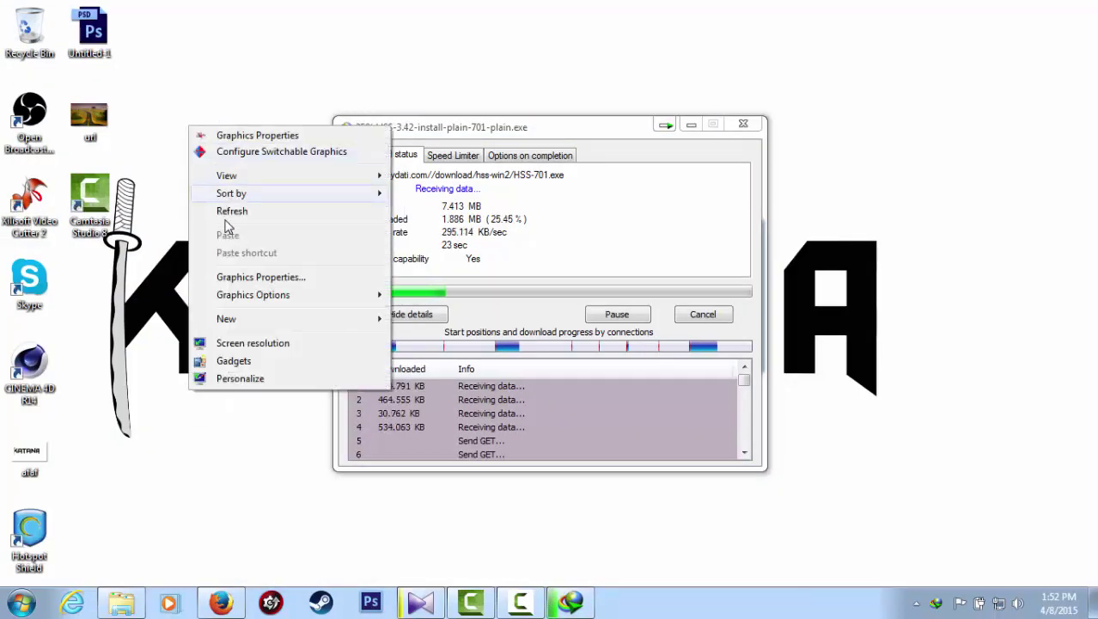
click(230, 213)
right_click(197, 125)
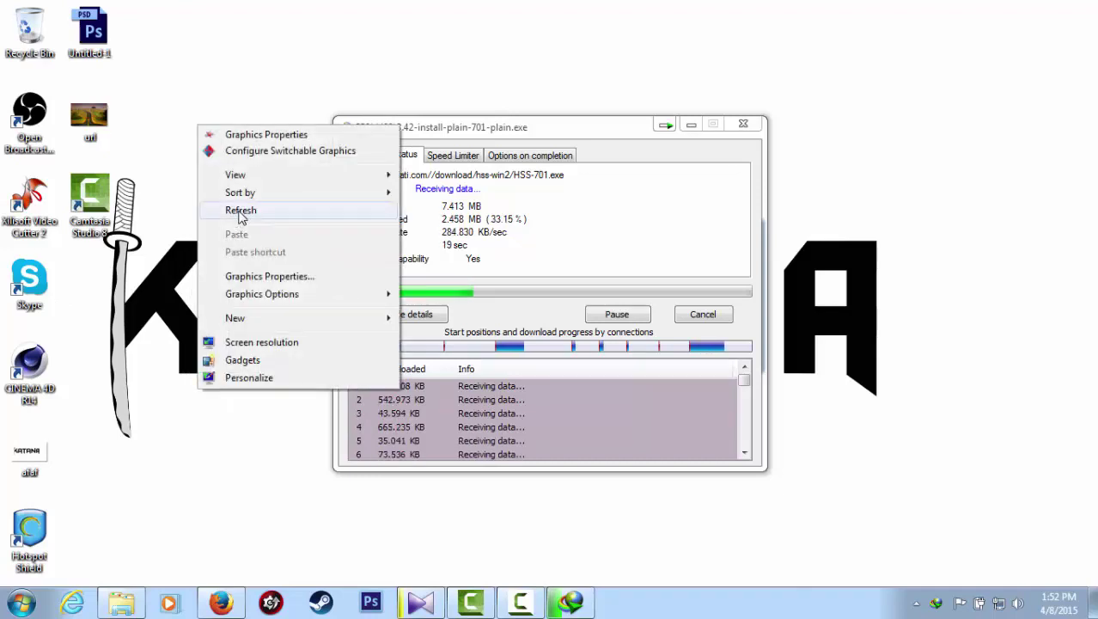
click(236, 214)
right_click(208, 141)
click(237, 226)
right_click(215, 127)
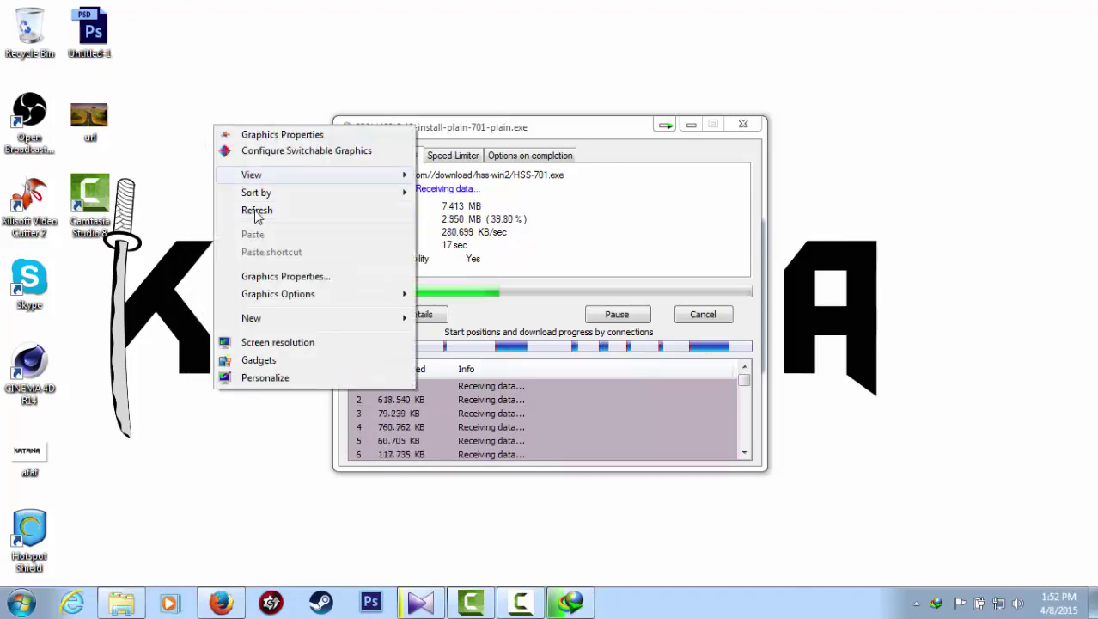
click(256, 220)
right_click(186, 137)
click(232, 221)
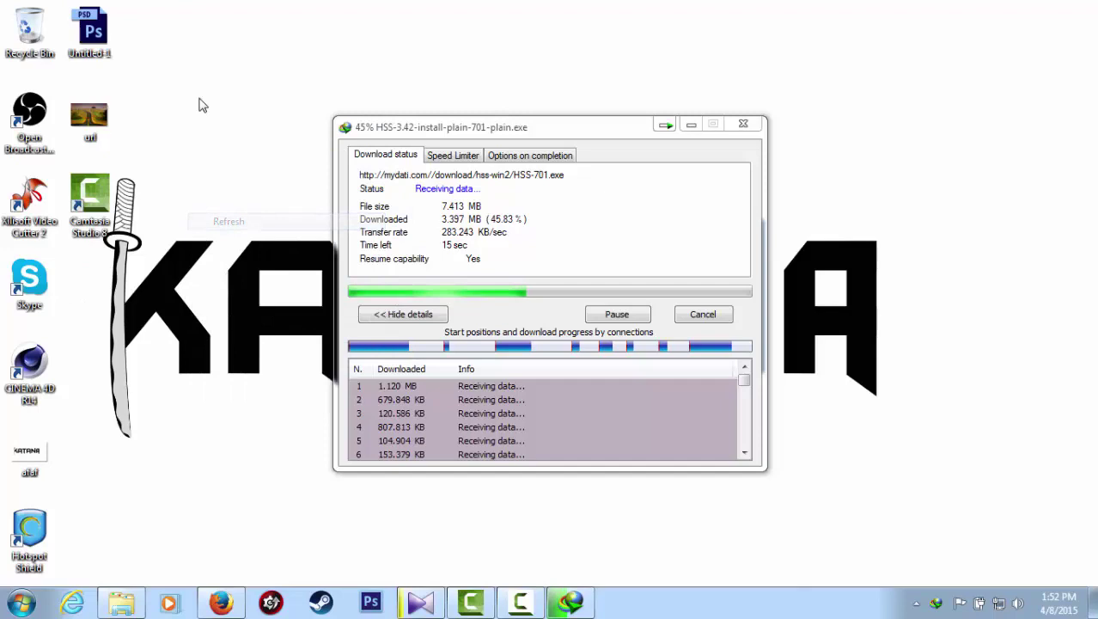
right_click(199, 100)
click(241, 184)
right_click(201, 101)
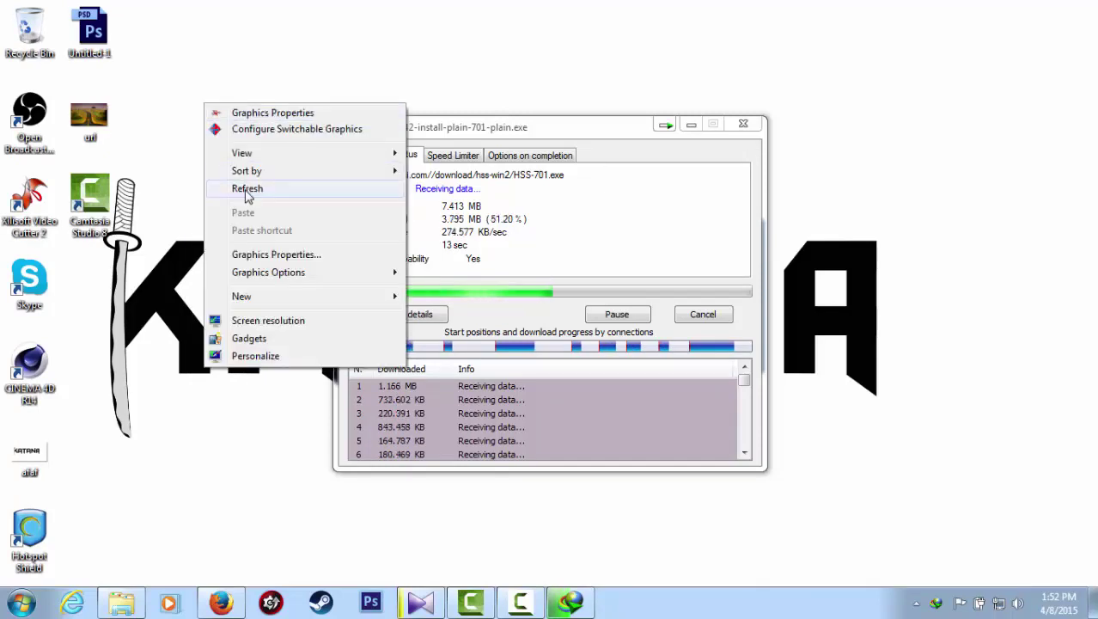
click(243, 184)
right_click(207, 110)
click(249, 199)
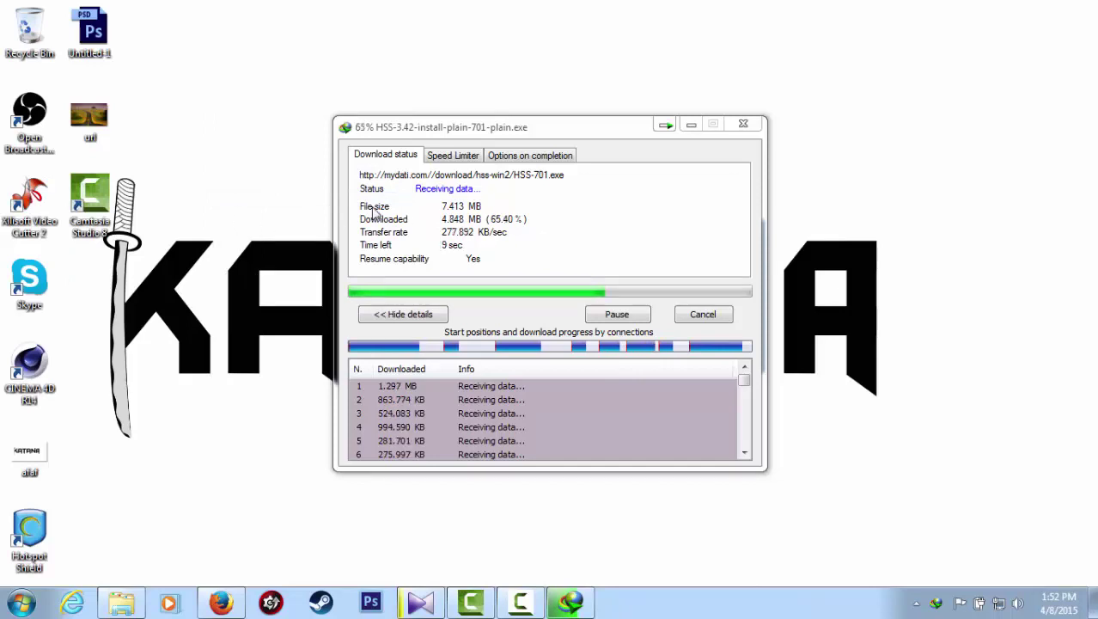
drag(471, 133, 607, 131)
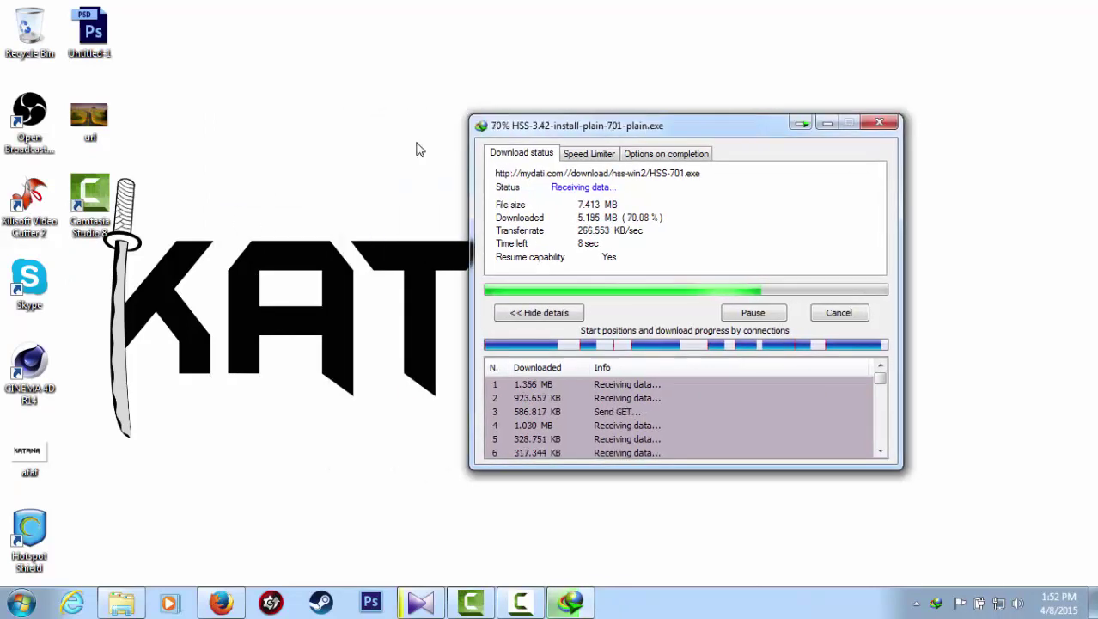
right_click(251, 114)
click(294, 198)
right_click(215, 149)
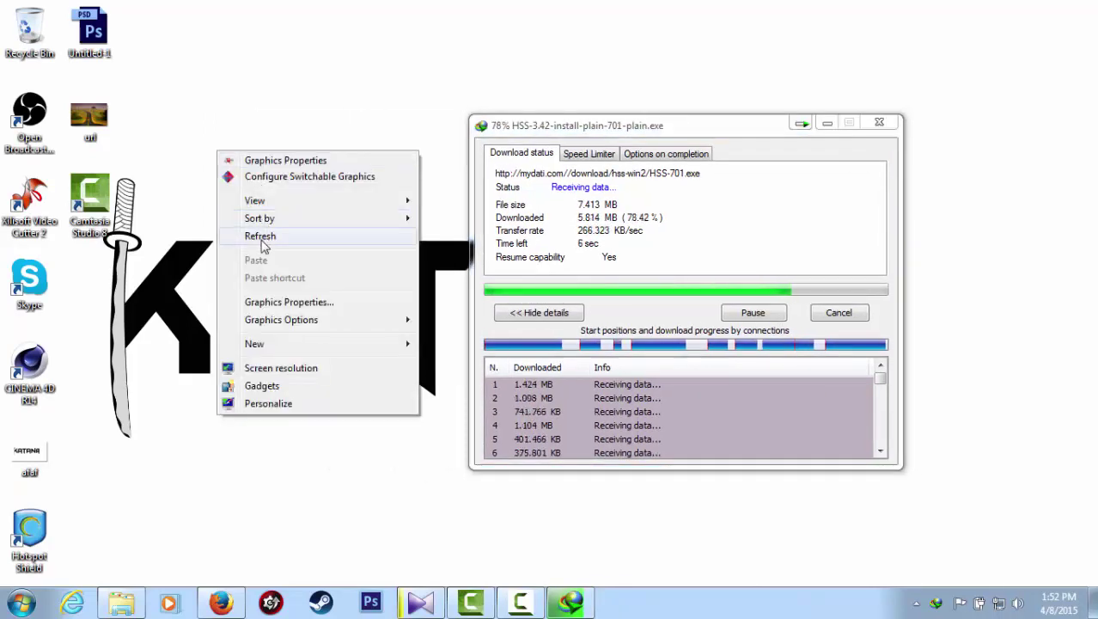
click(258, 237)
right_click(216, 153)
click(258, 233)
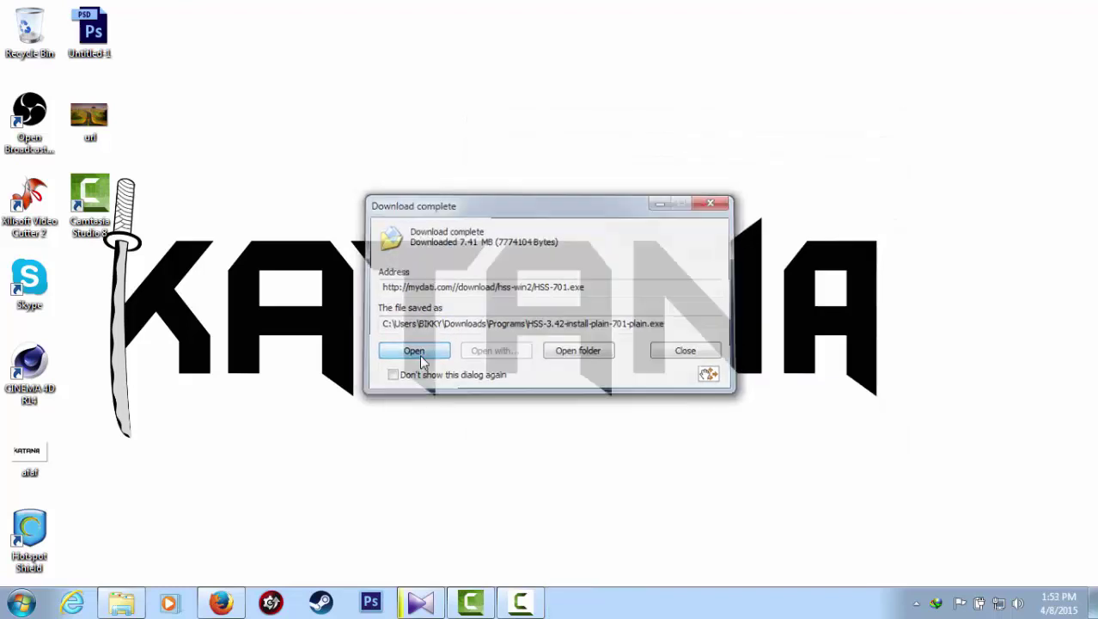
Open the downloaded installer, accept the update, and install Hotspot Shield 3.42 through to Finish
click(419, 352)
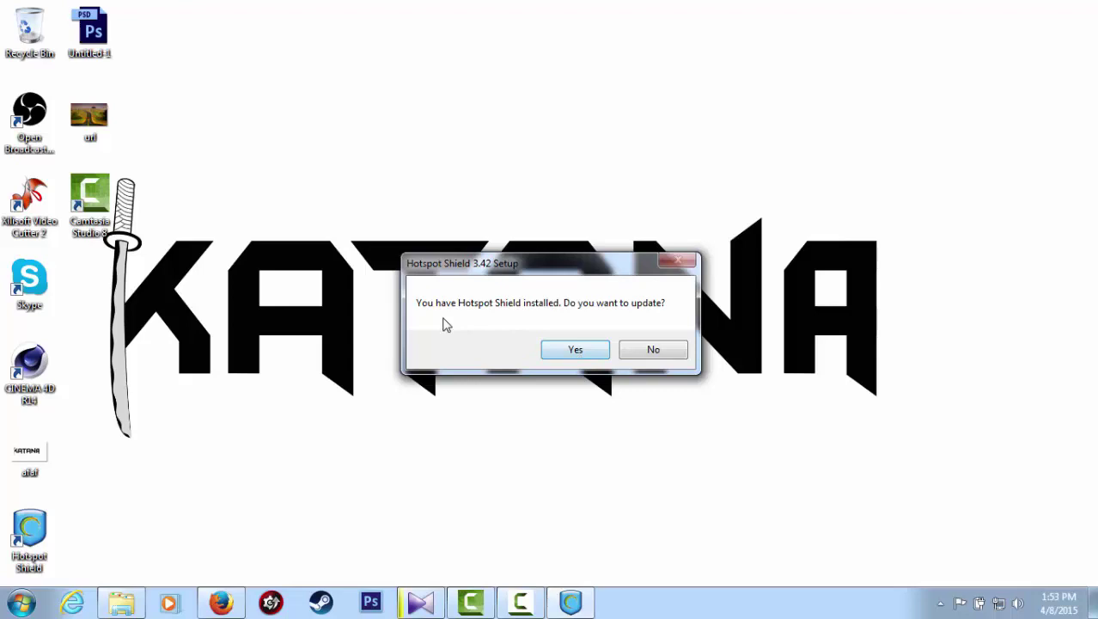
click(573, 352)
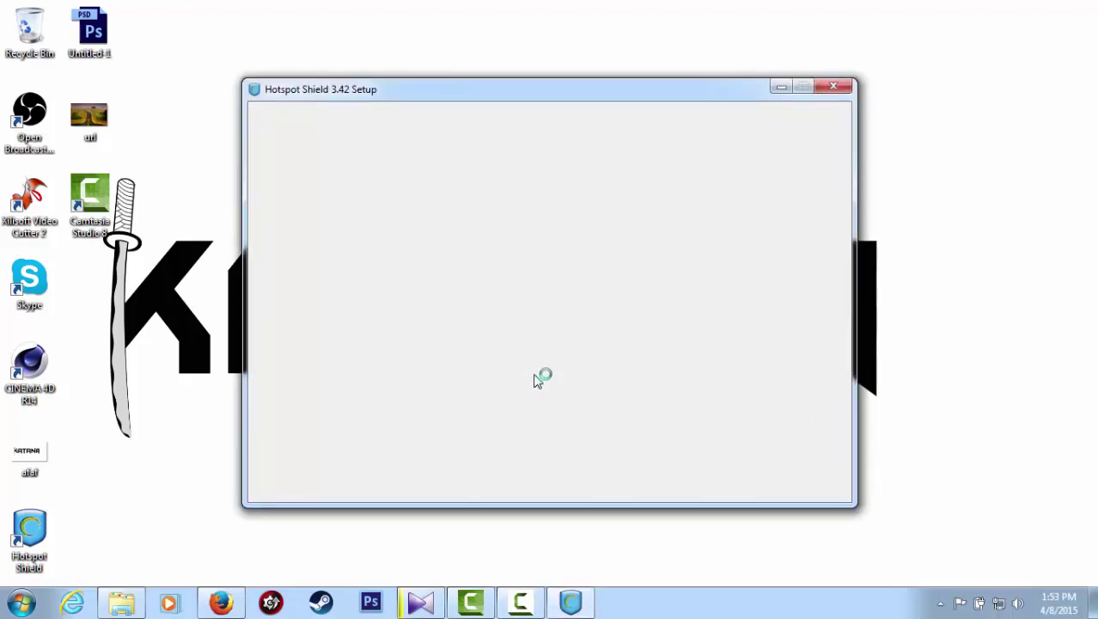
click(720, 479)
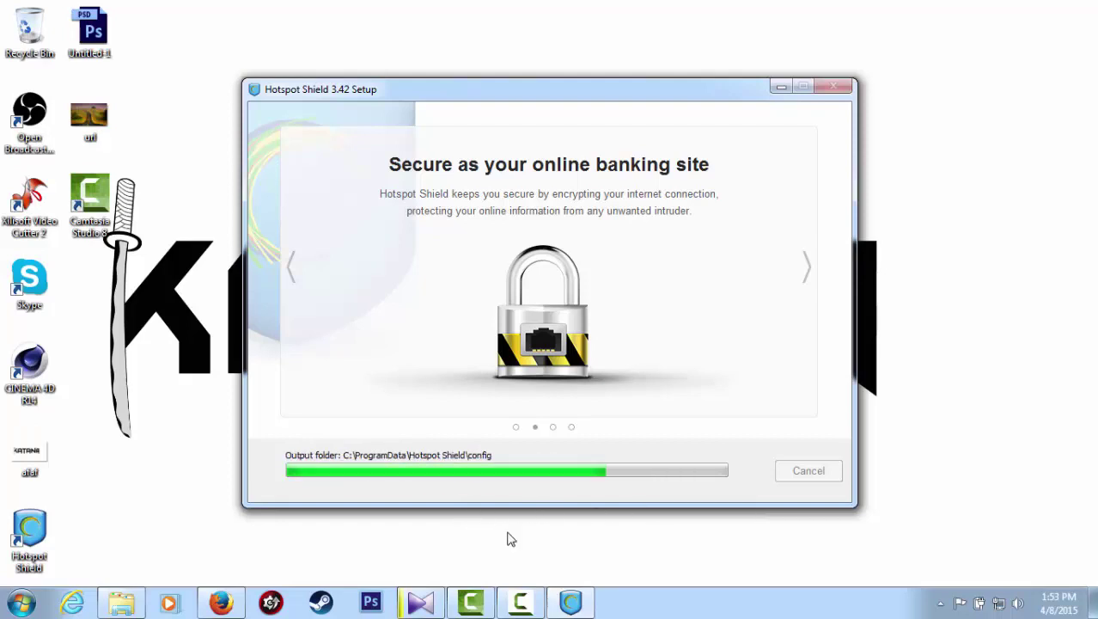
mouse_move(489, 604)
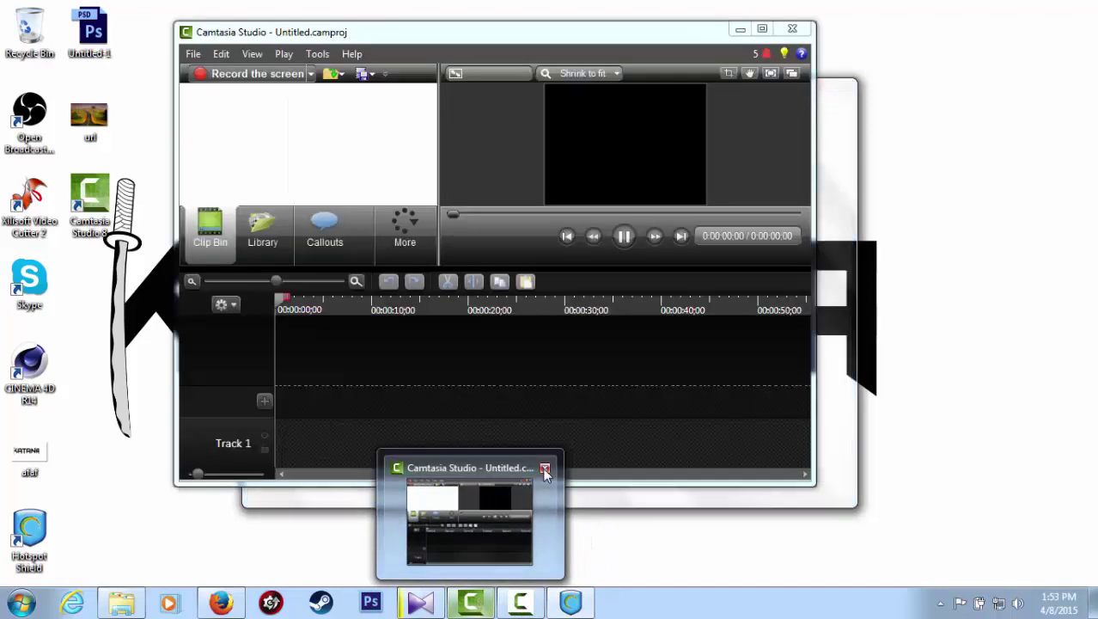
click(541, 500)
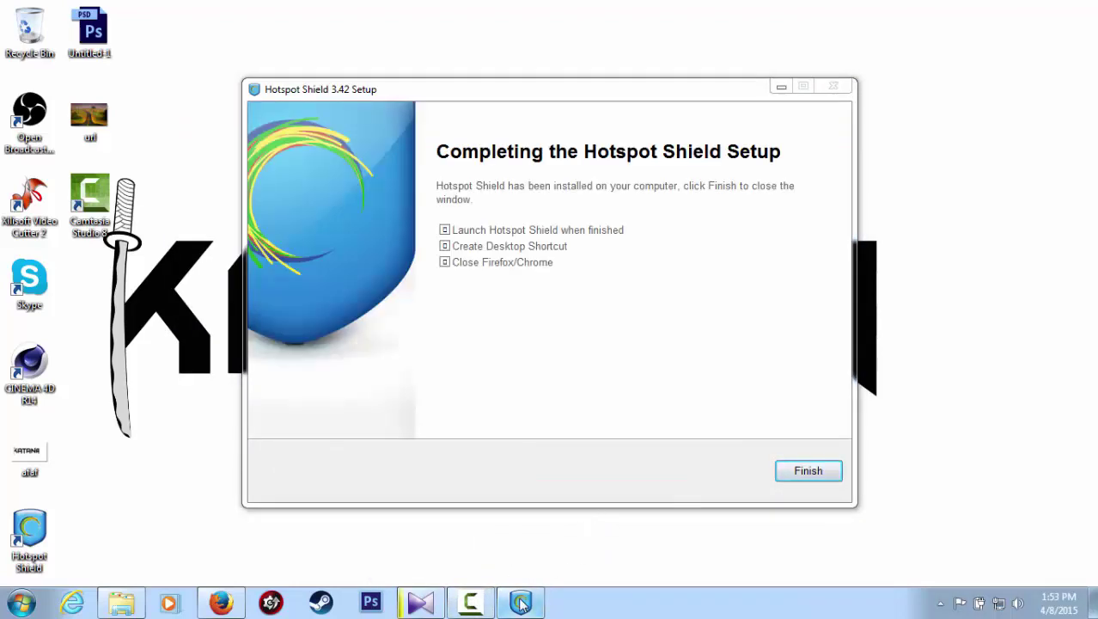
click(804, 473)
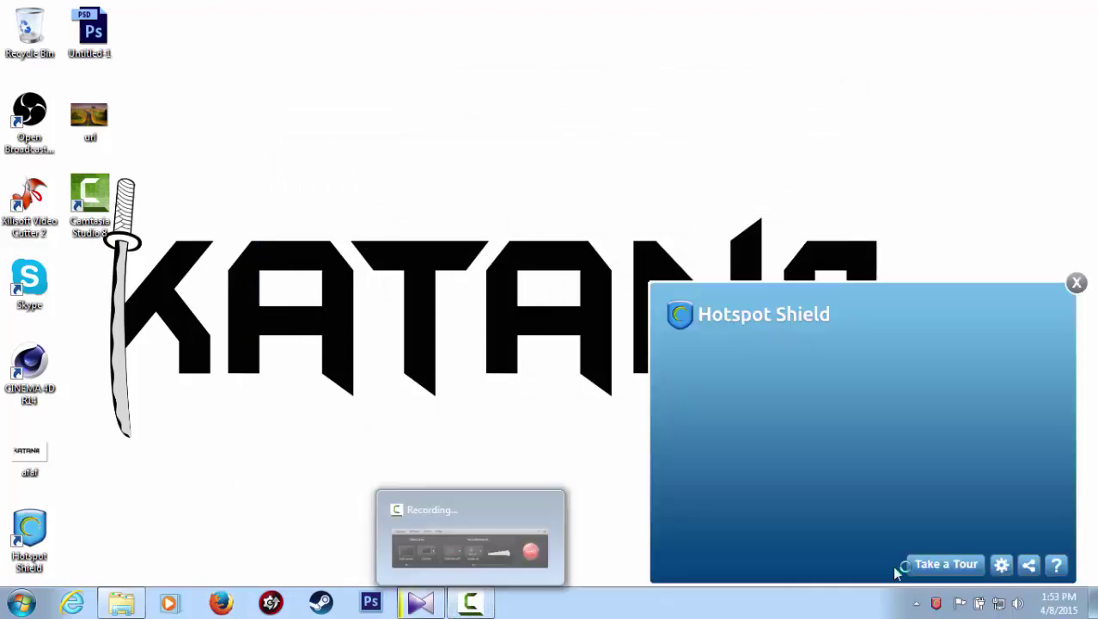
Connect Hotspot Shield via United States, then pause protection for 15 minutes
click(750, 404)
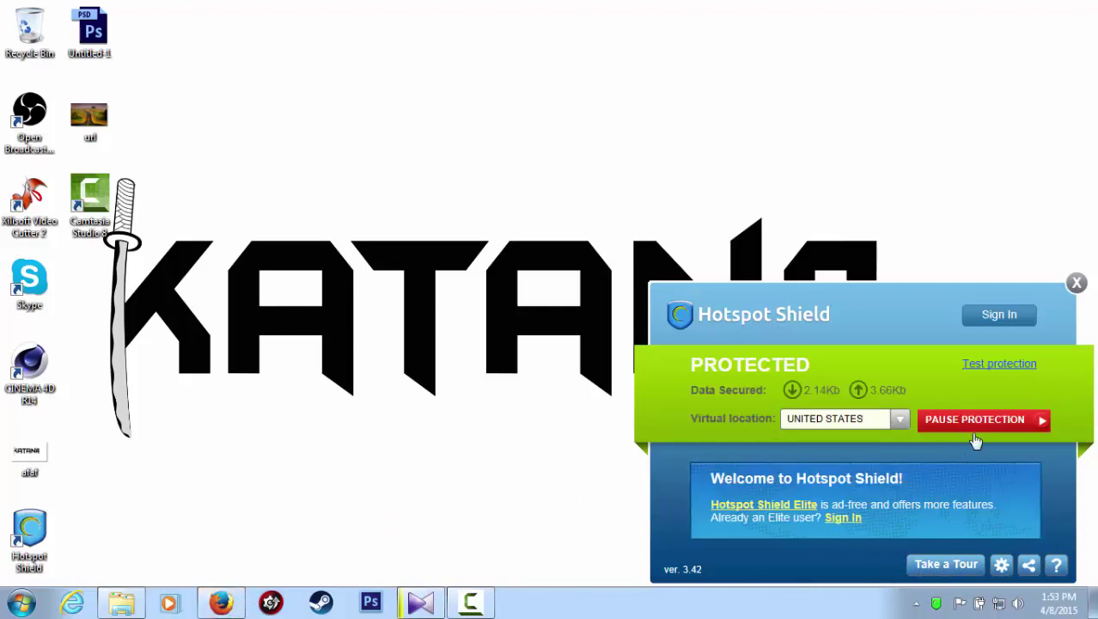
click(1035, 423)
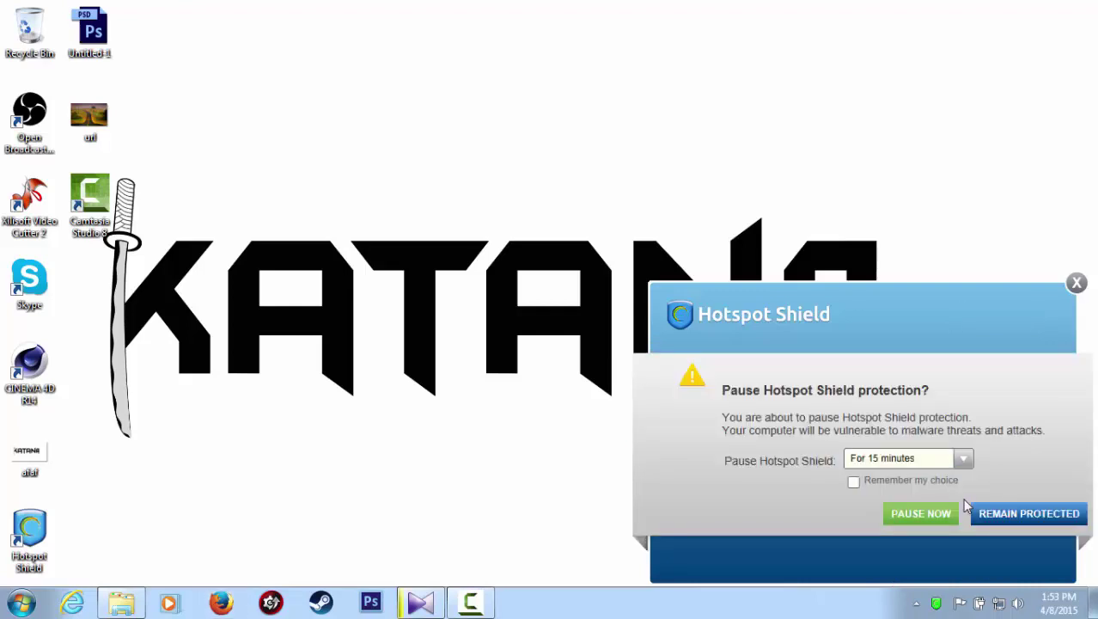
click(885, 518)
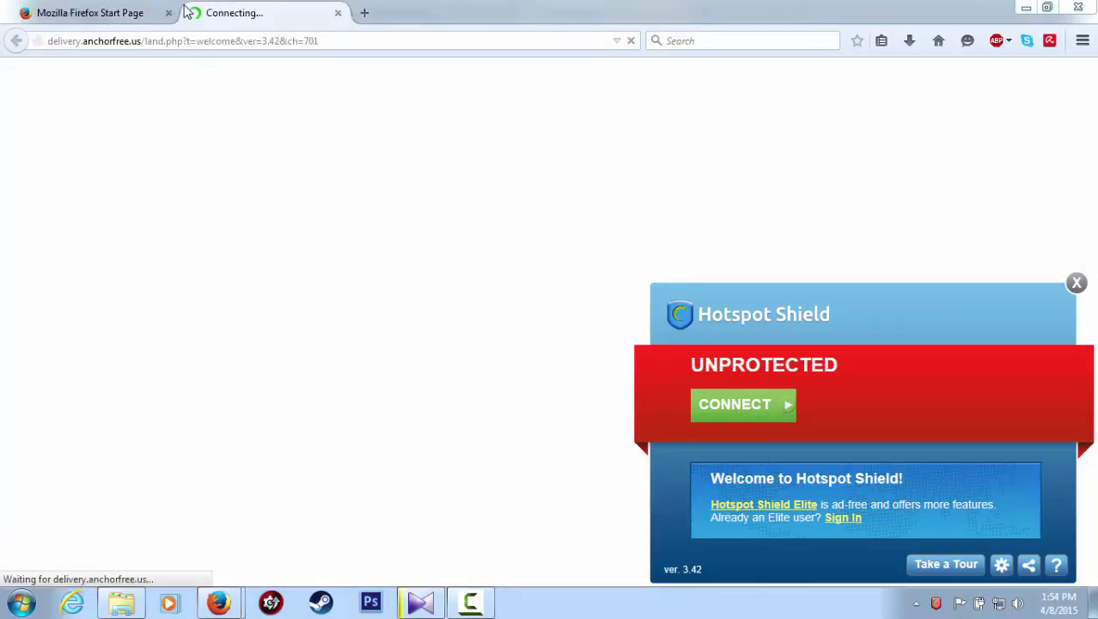
Close the Firefox Start Page tab and open Google in a fresh tab
click(169, 13)
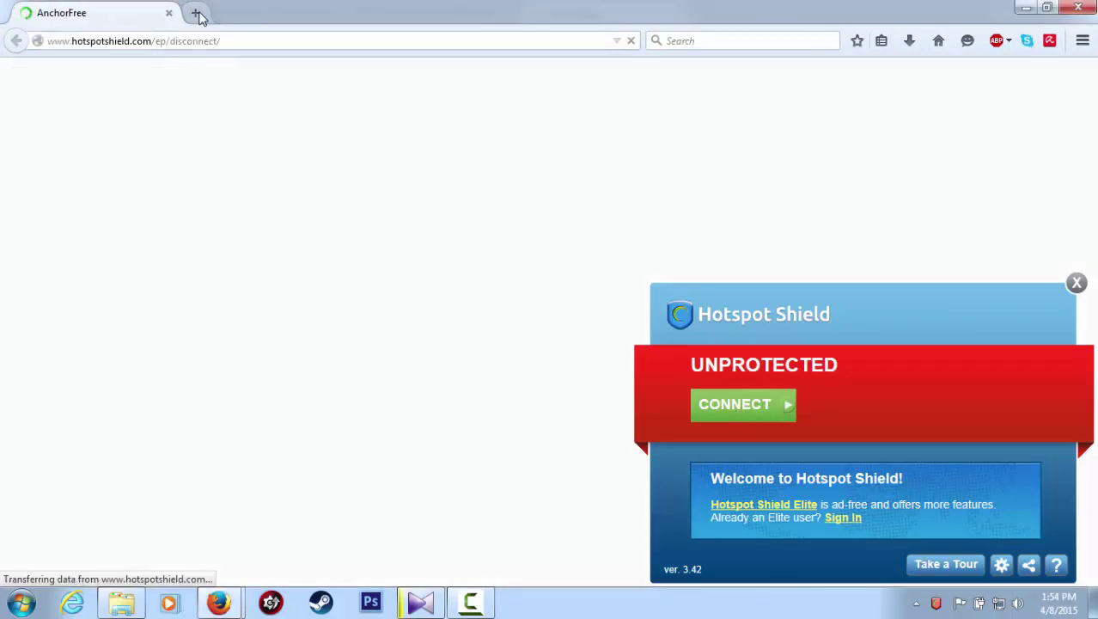
click(194, 14)
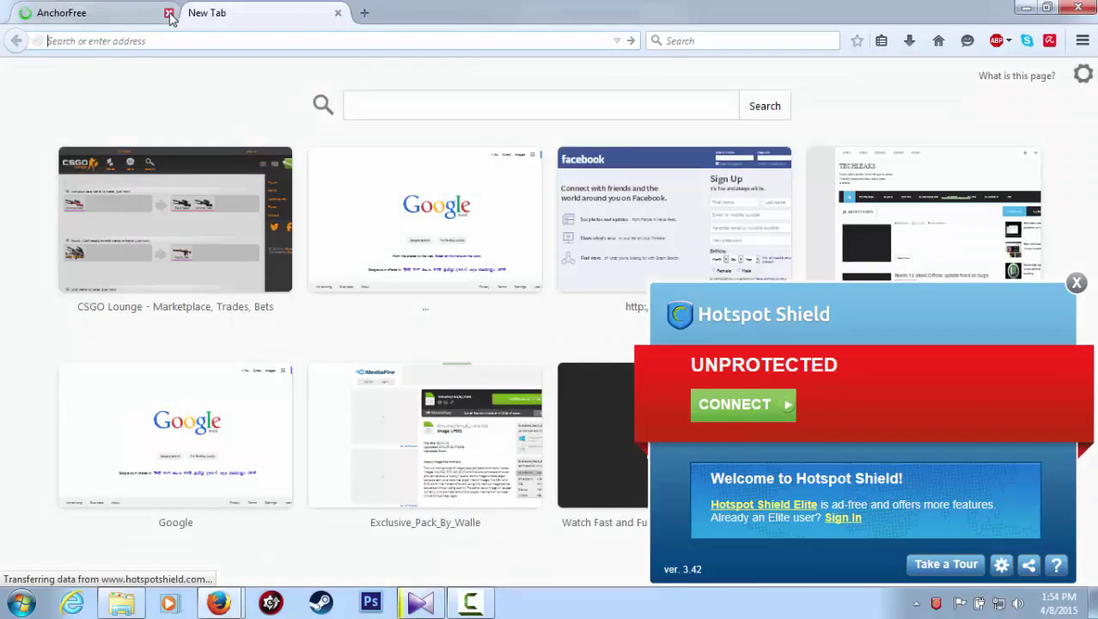
click(377, 186)
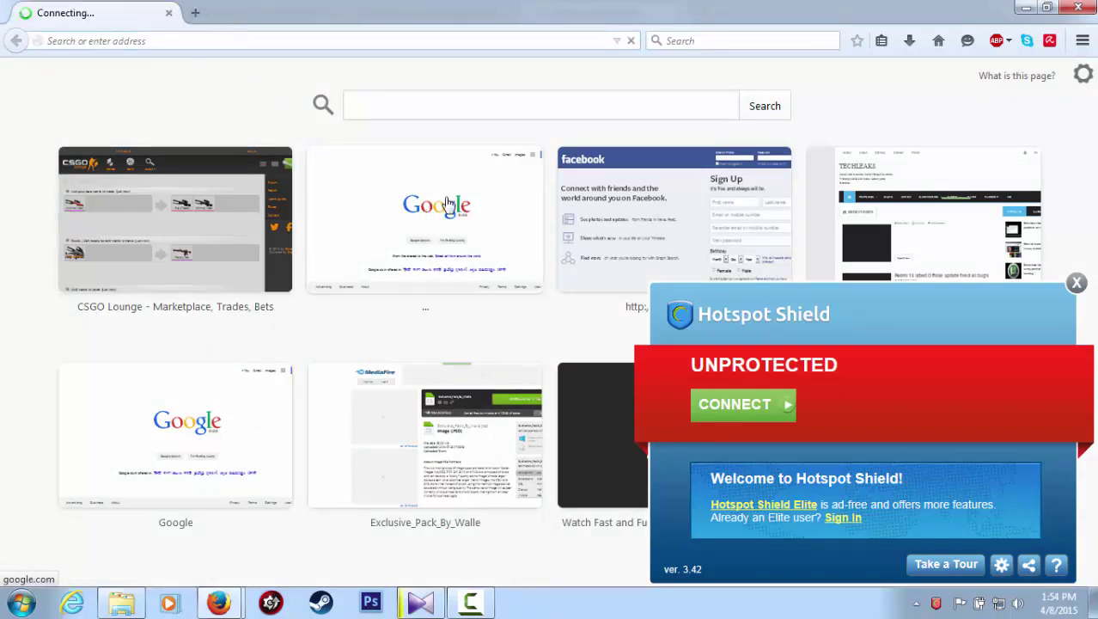
click(444, 203)
click(400, 319)
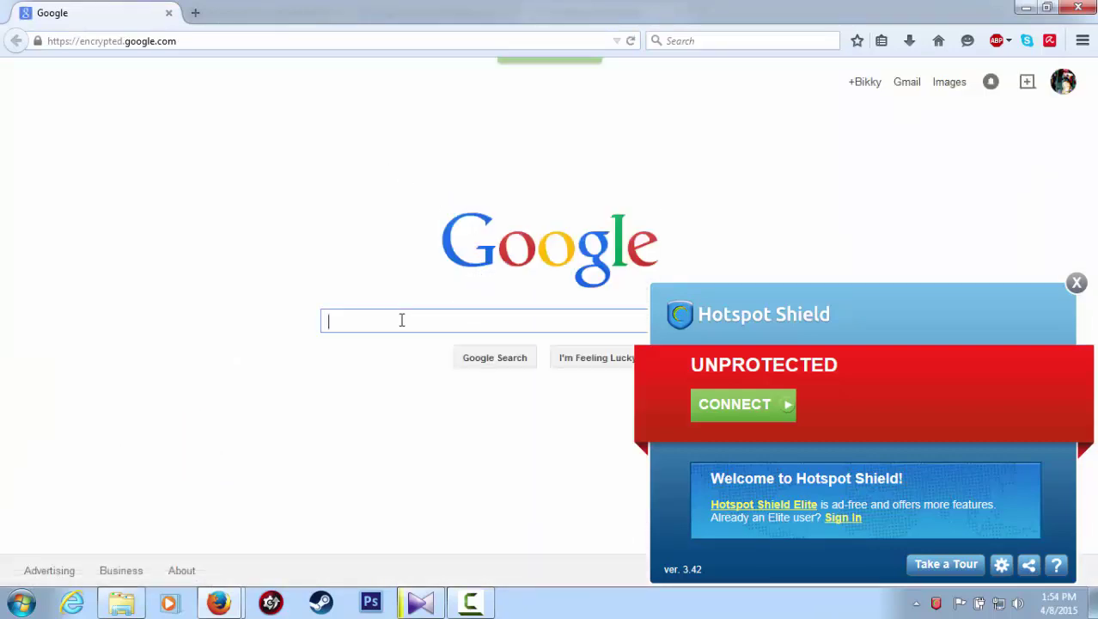
Search 'my ip' to show the unprotected public IP 119.235.50.14, then add a new tab
text(my ip)
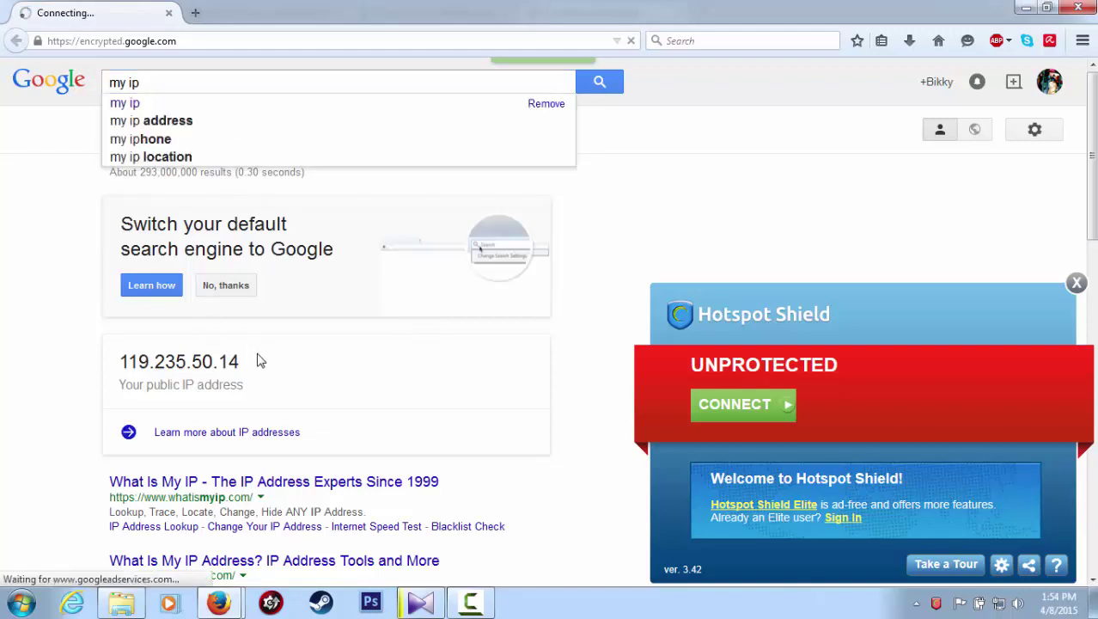
drag(242, 361, 119, 362)
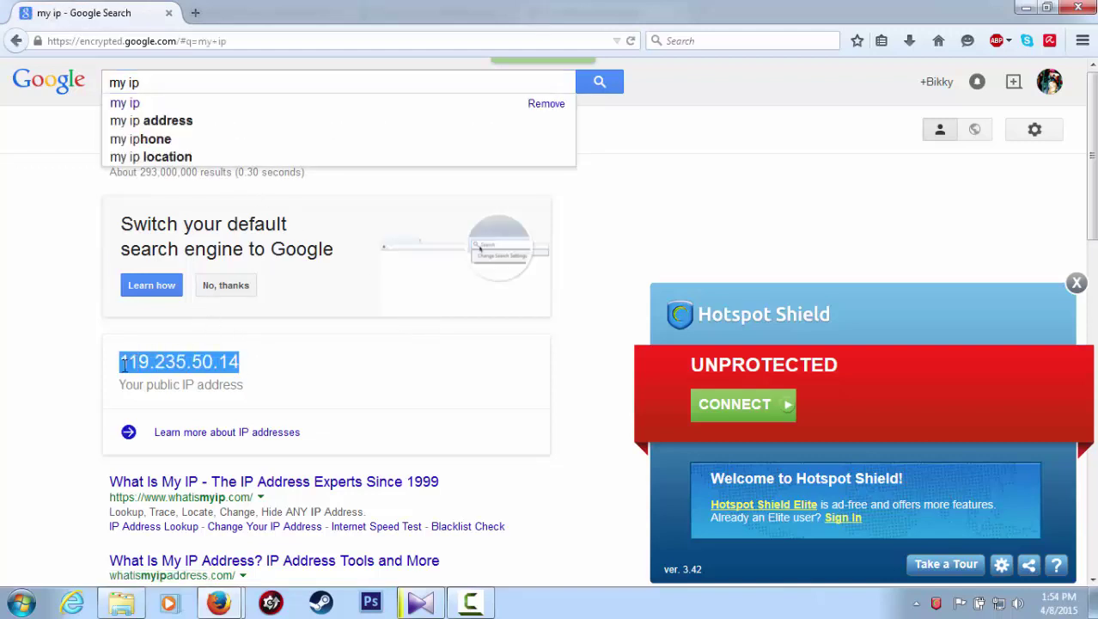
click(130, 364)
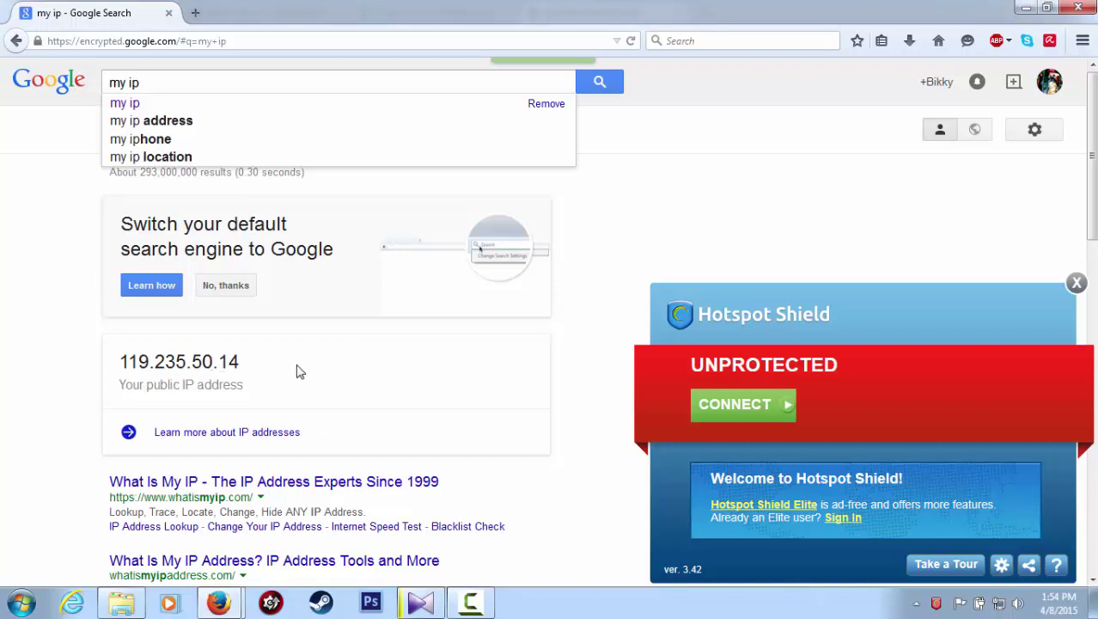
click(196, 13)
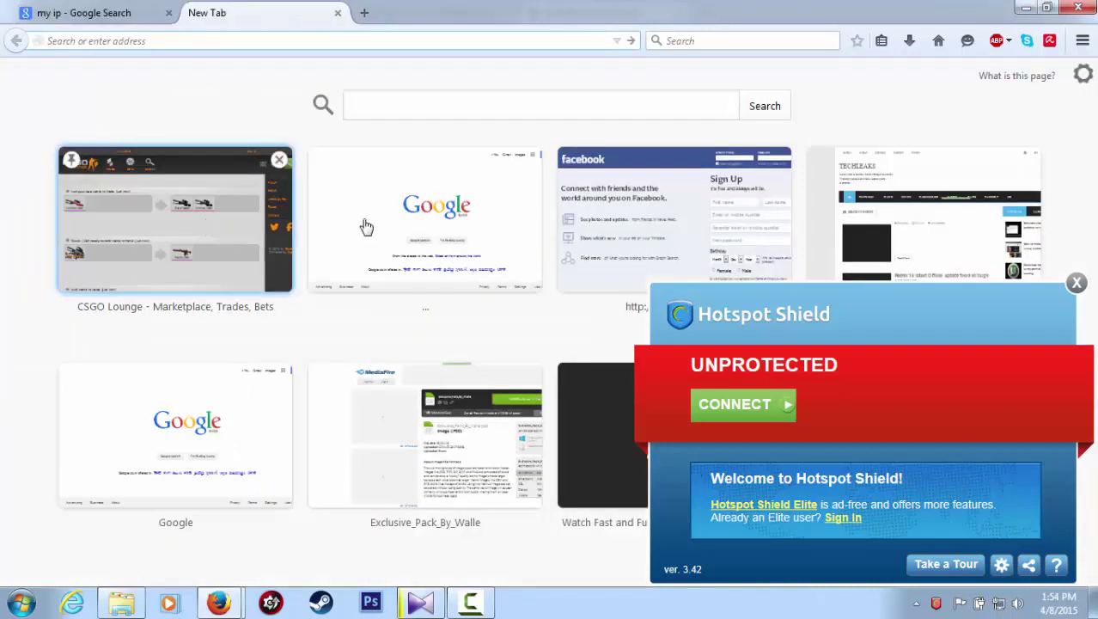
Load Google, connect Hotspot Shield, and close the AnchorFree landing tab
click(424, 207)
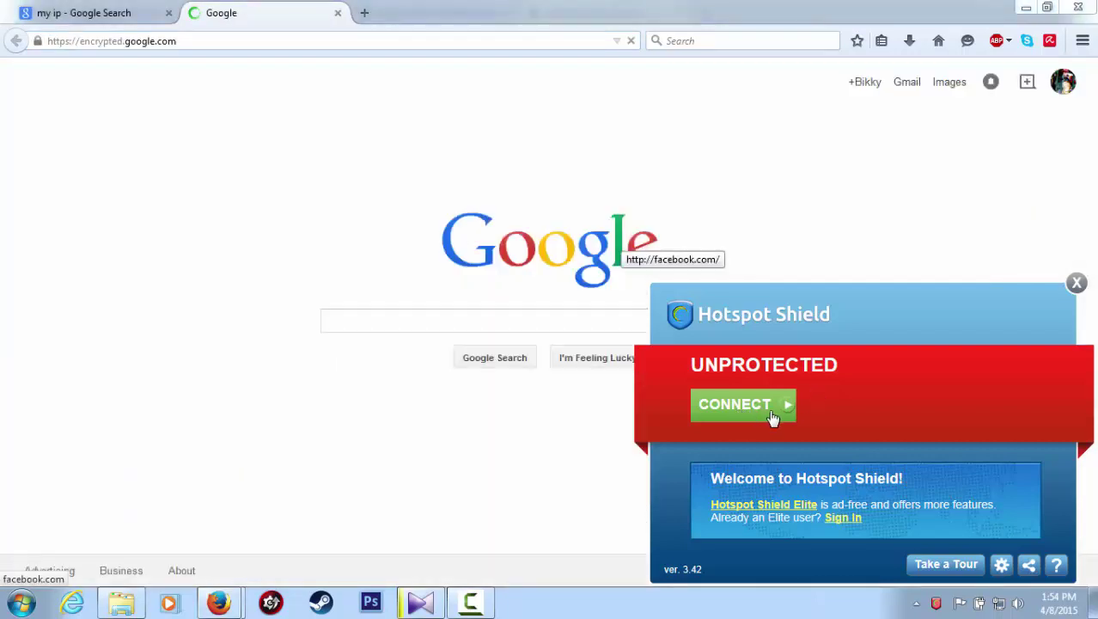
click(740, 409)
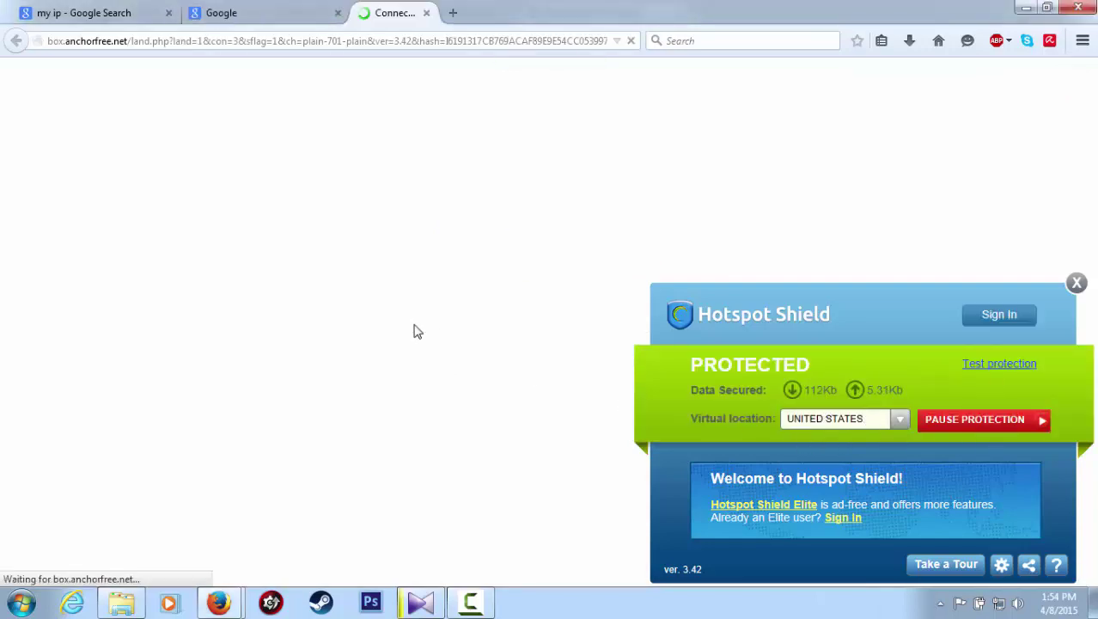
click(503, 13)
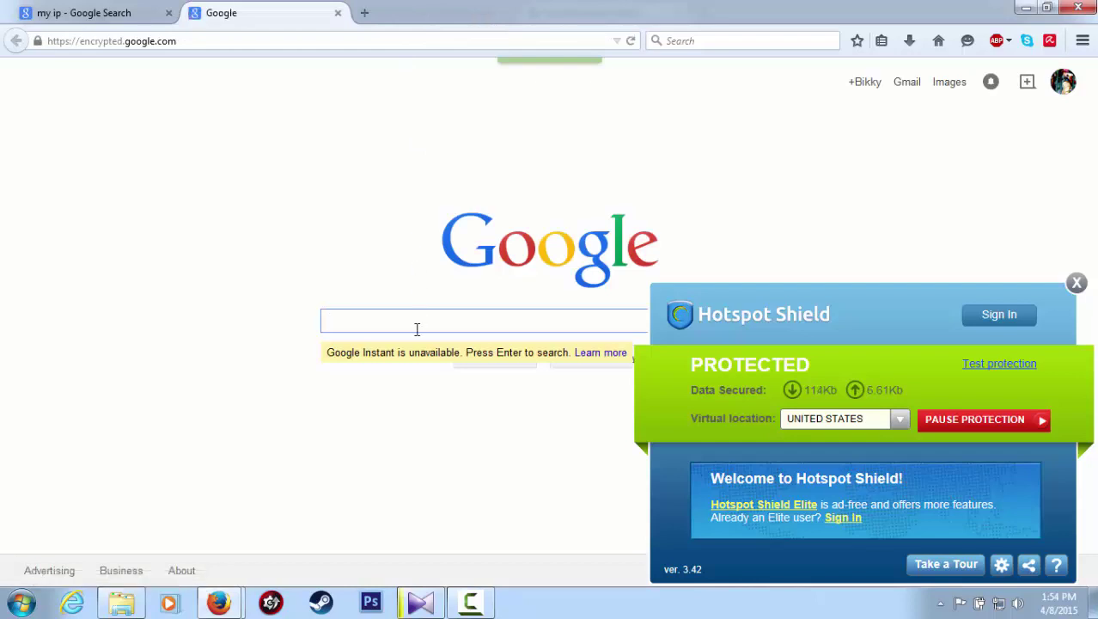
text(my i)
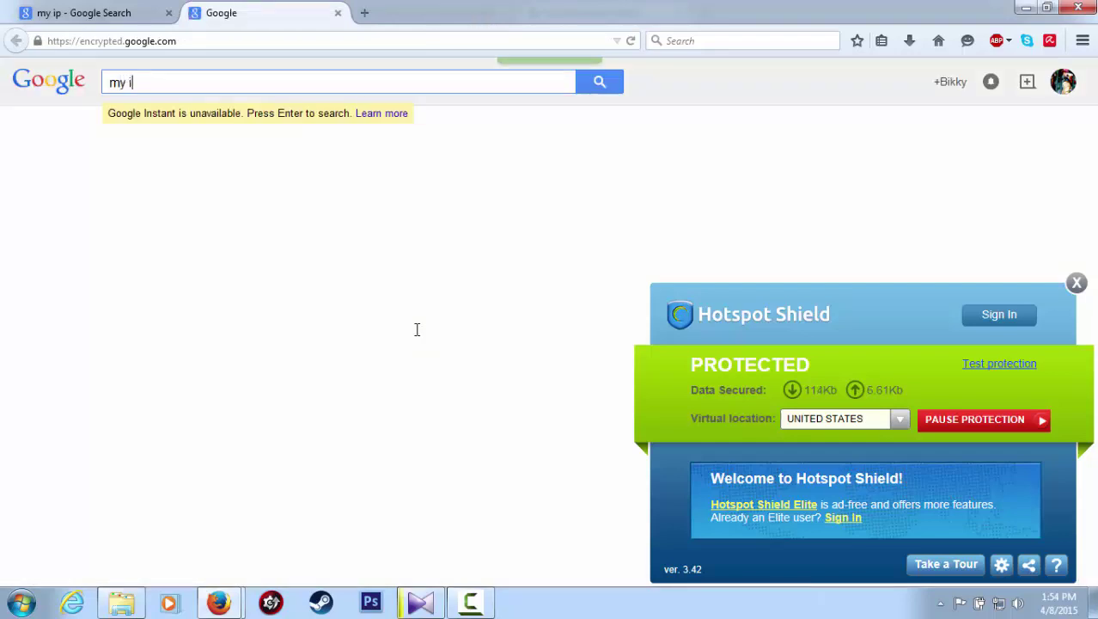
text(p)
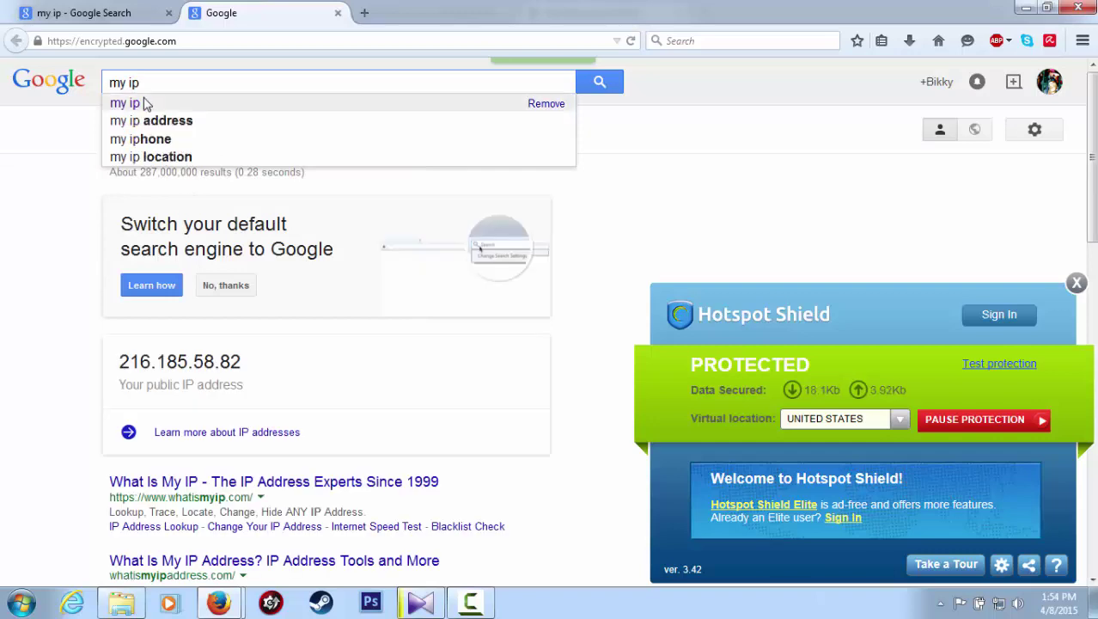
click(142, 103)
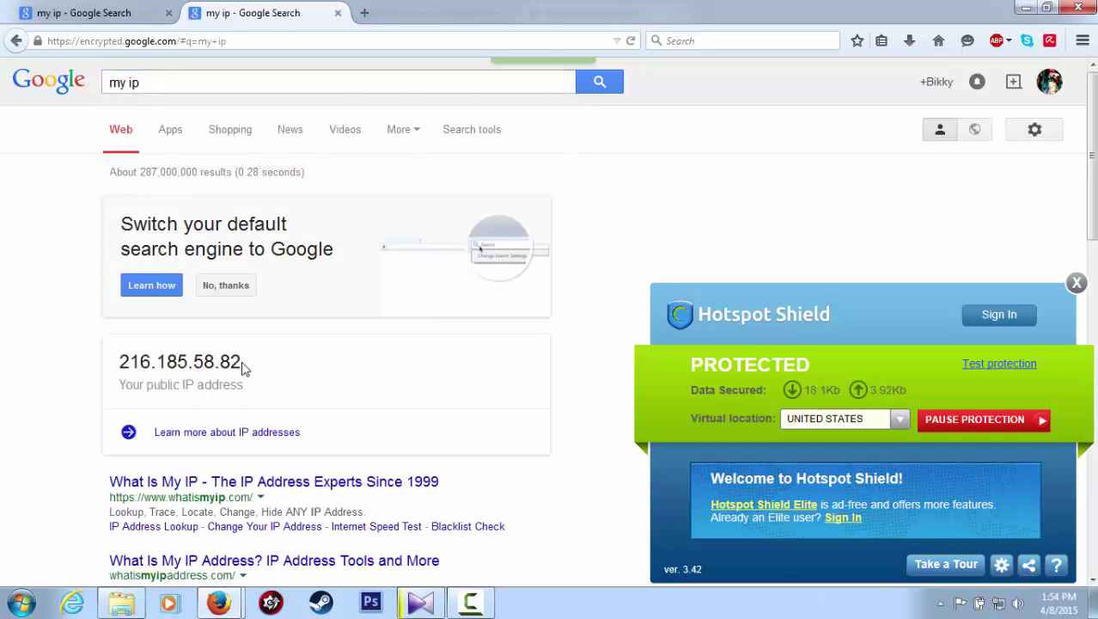
drag(244, 368, 143, 363)
click(243, 362)
key(ctrl+Tab)
key(ctrl+Tab)
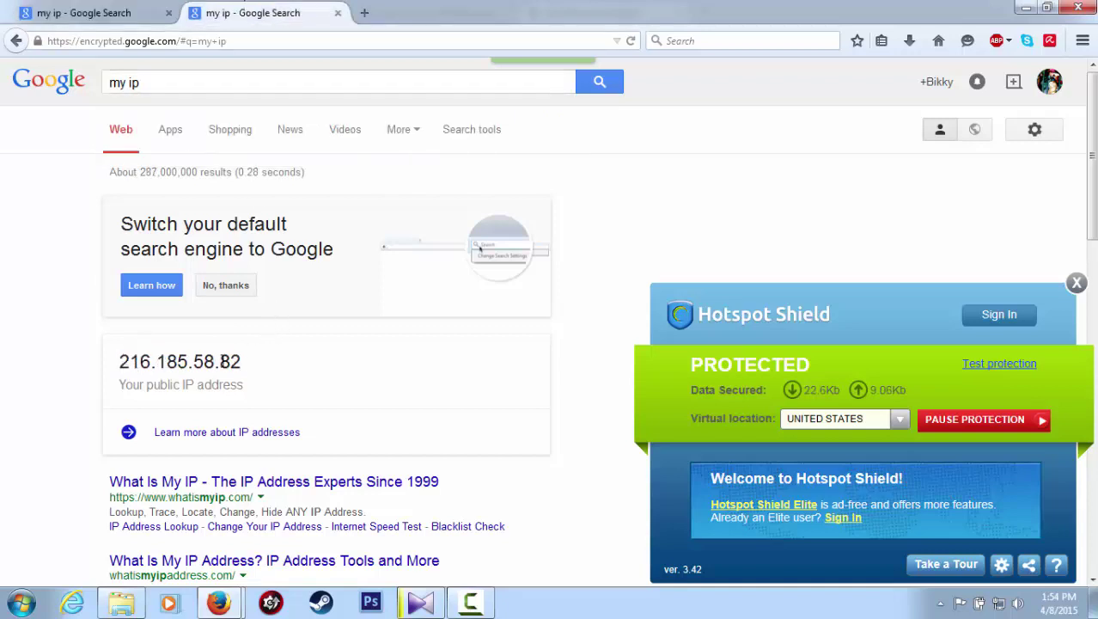
drag(242, 361, 128, 362)
key(ctrl+Tab)
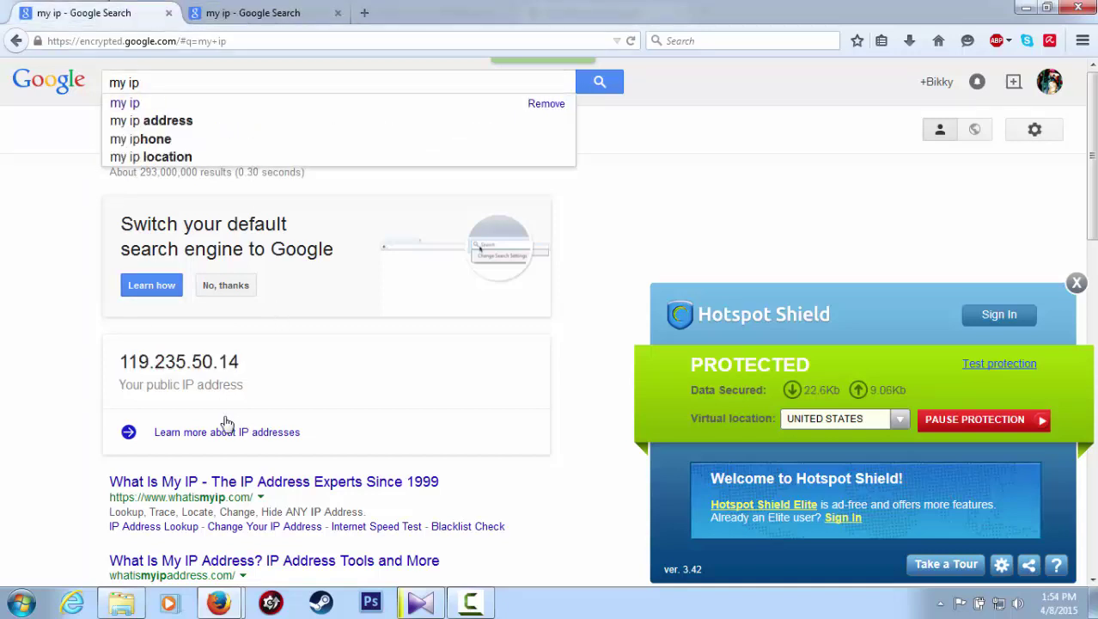
Pause Hotspot Shield protection and close its disconnect page tab
click(368, 13)
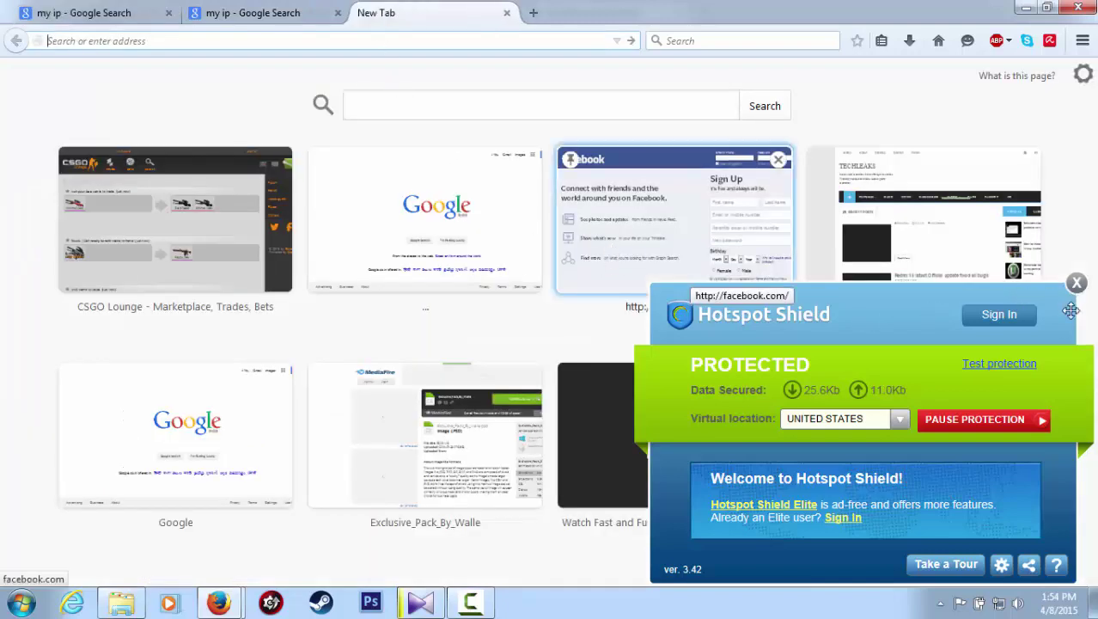
click(968, 426)
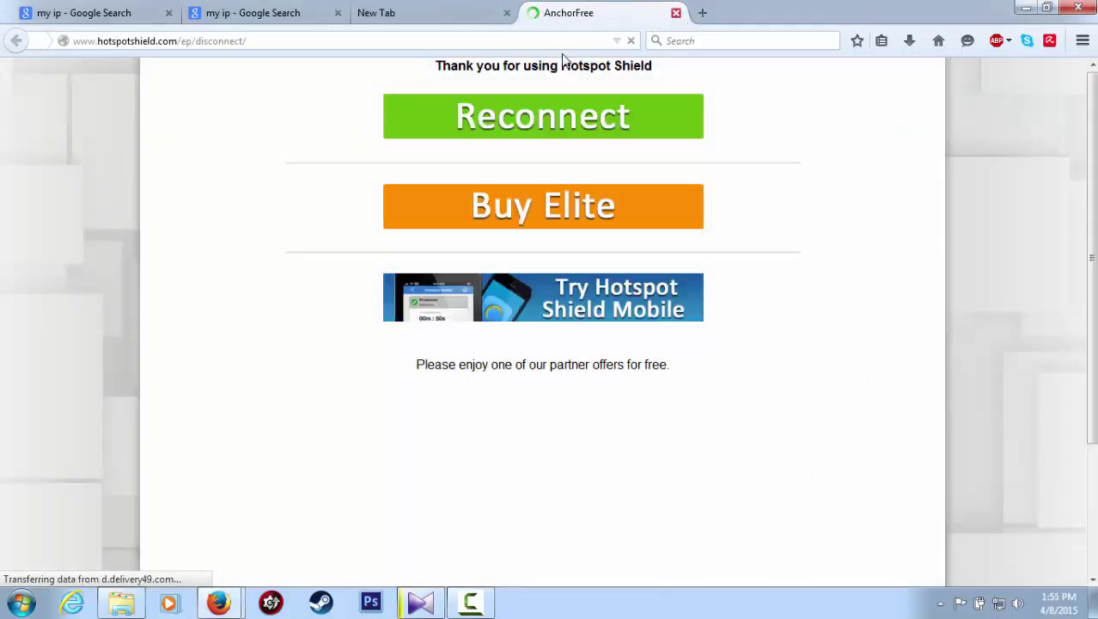
key(ctrl+w)
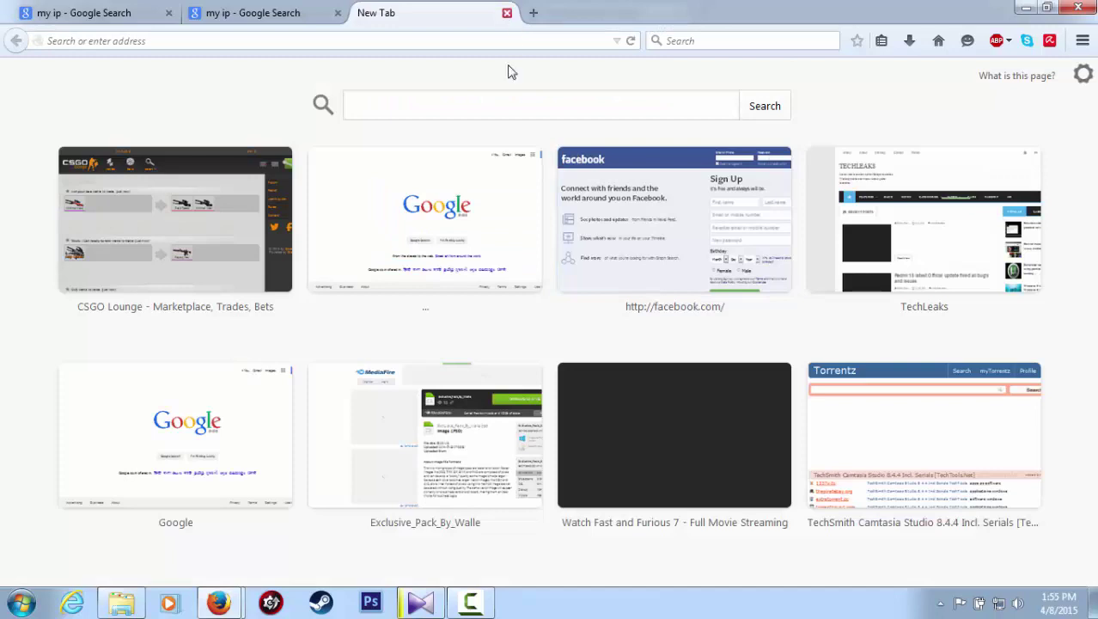
Close the second 'my ip' results tab and bring the other Firefox window forward
click(327, 13)
click(336, 12)
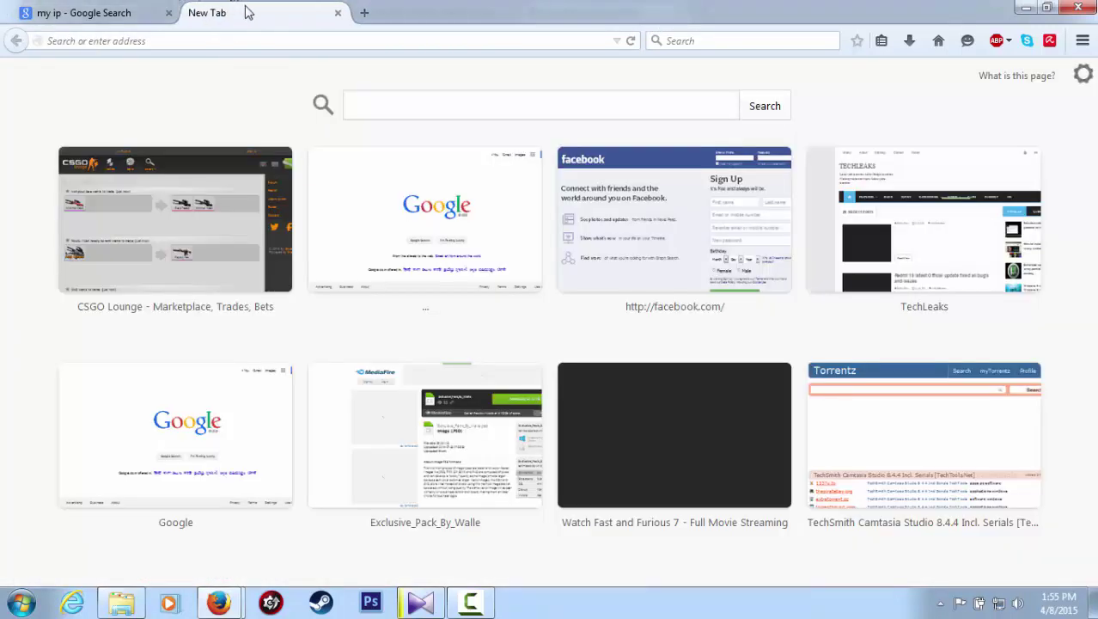
mouse_move(232, 583)
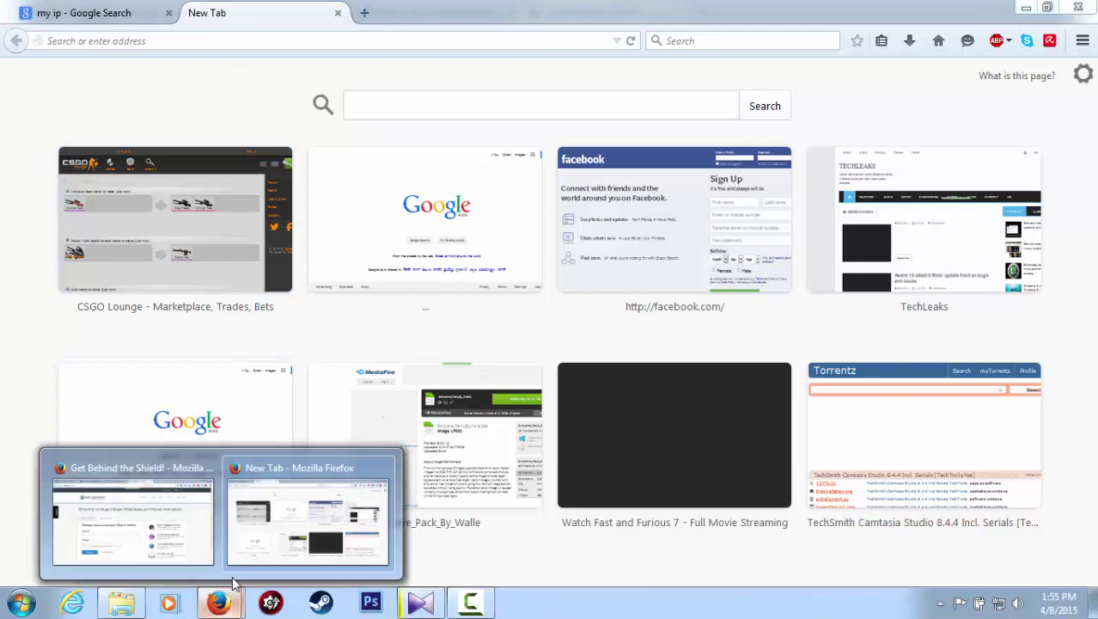
click(194, 470)
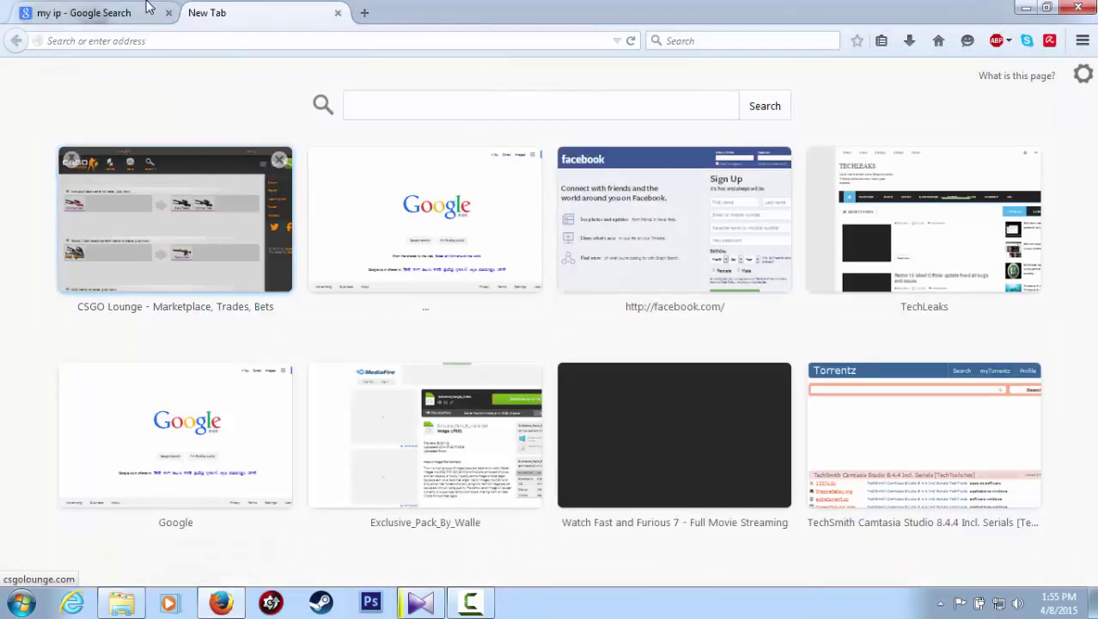
Load Google in the new tab, flip between it and the 'my ip' results, then minimise Firefox
click(437, 207)
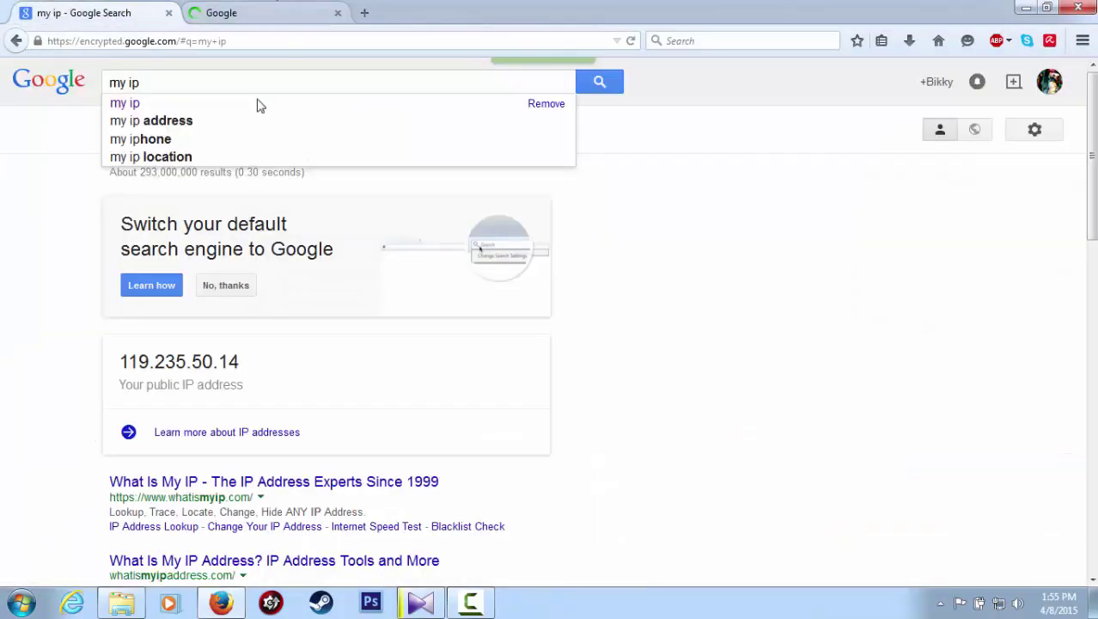
click(221, 602)
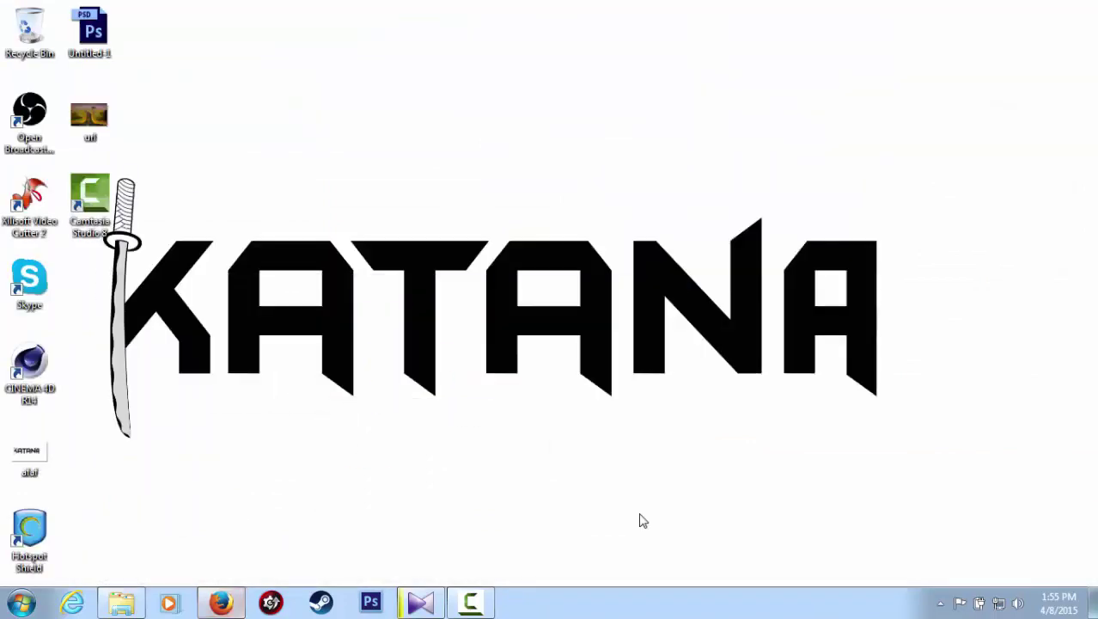
click(221, 602)
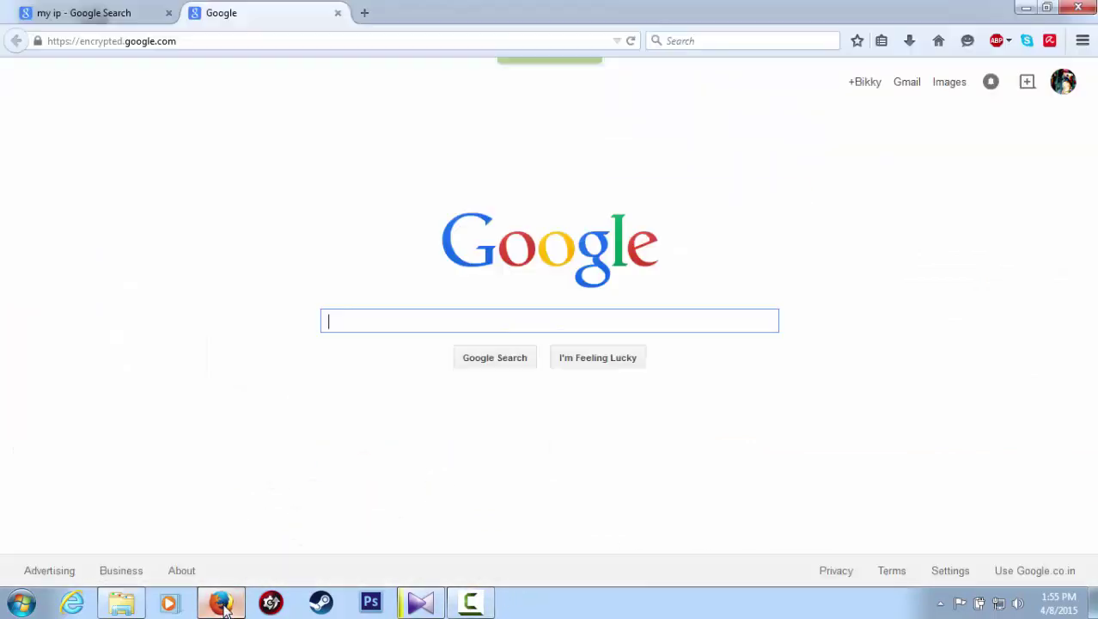
click(137, 10)
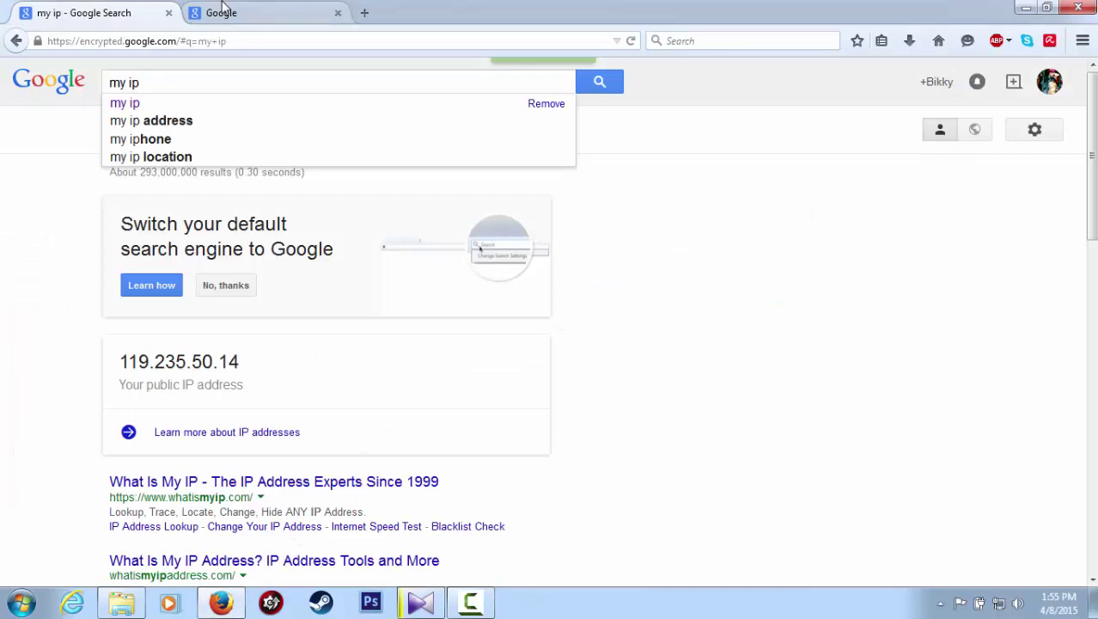
click(222, 8)
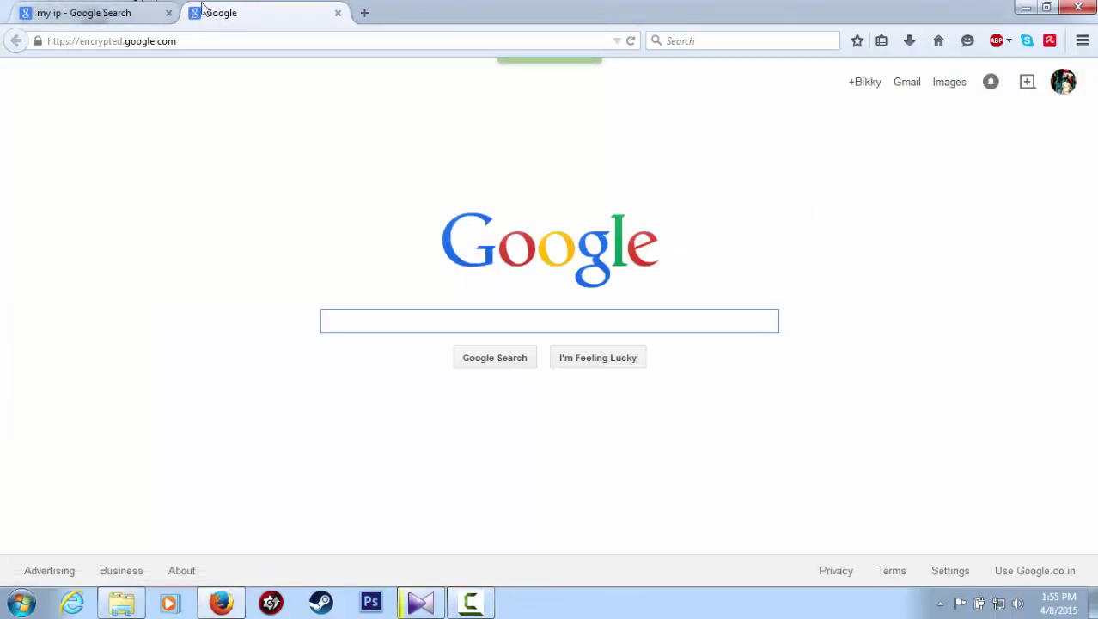
click(137, 11)
click(230, 10)
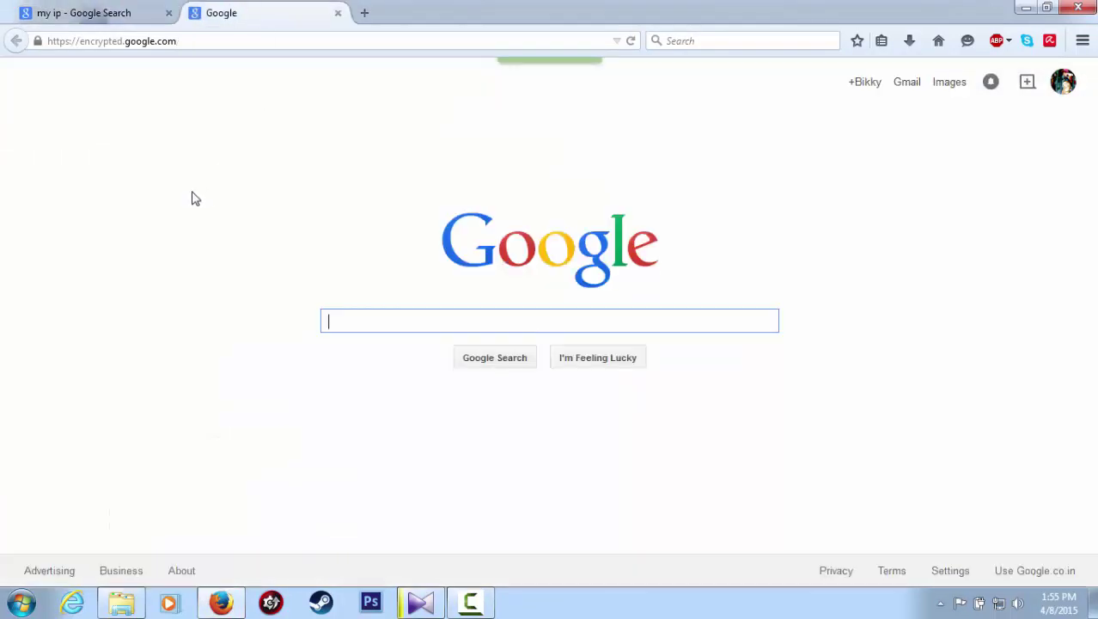
click(214, 604)
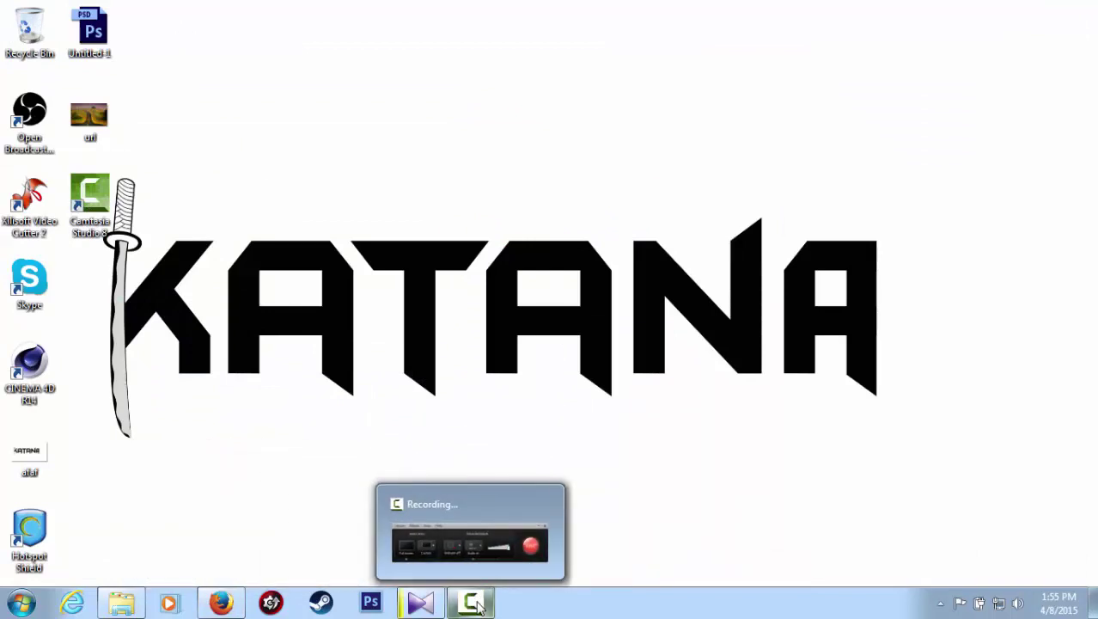